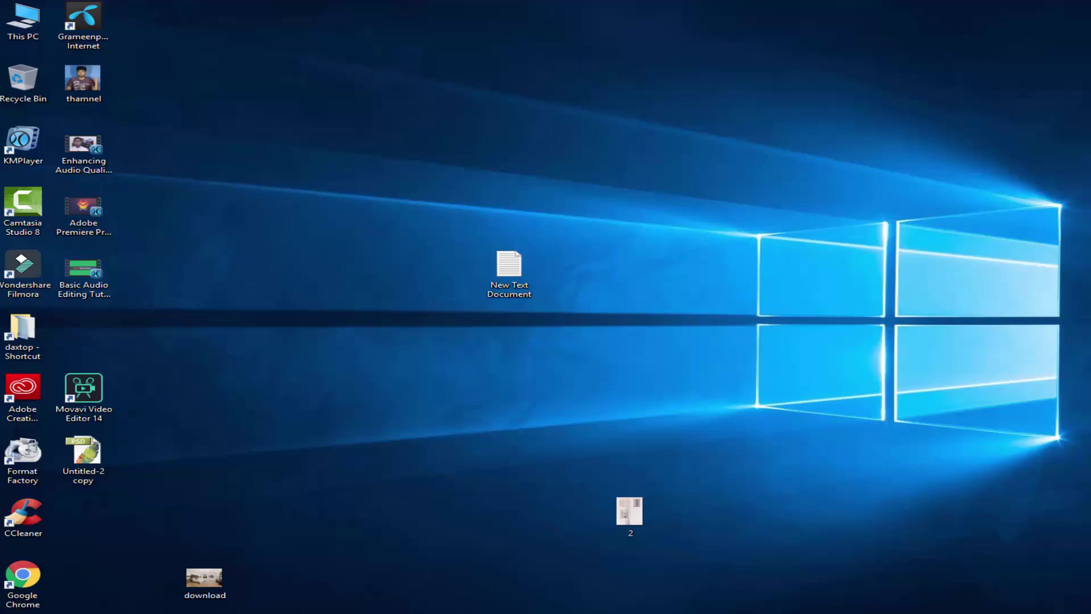
- Launch Photoshop CS and open the desktop scan 2.jpg by dragging it in
key(super)
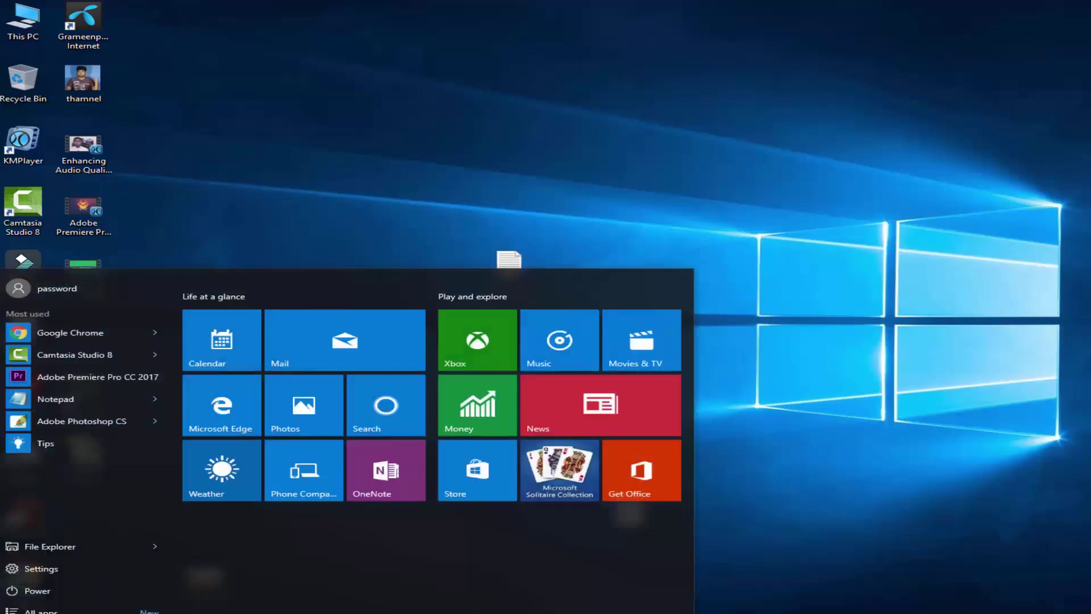
click(57, 412)
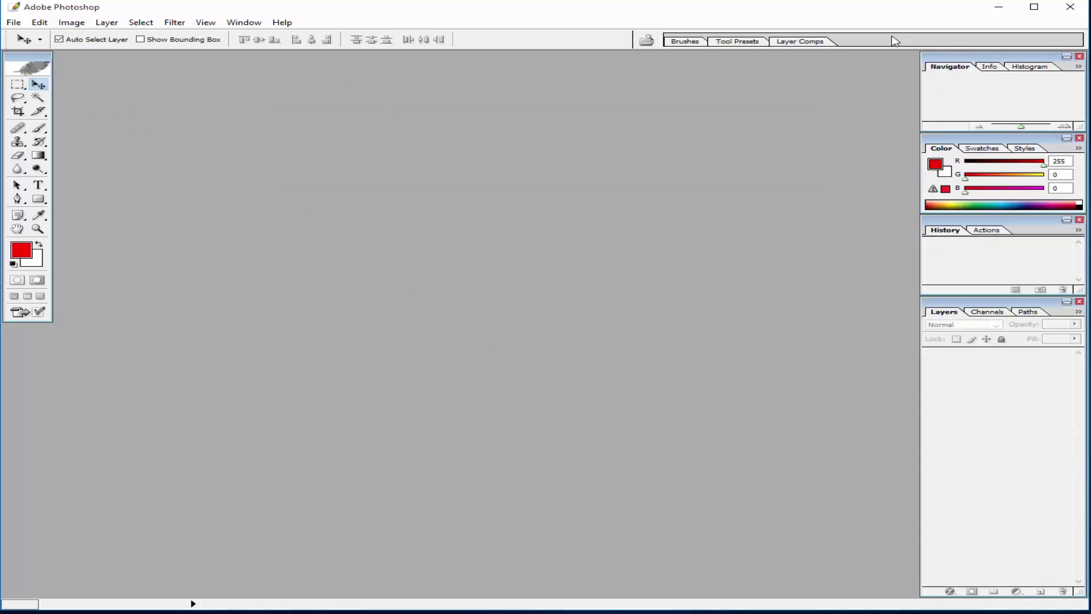
click(998, 8)
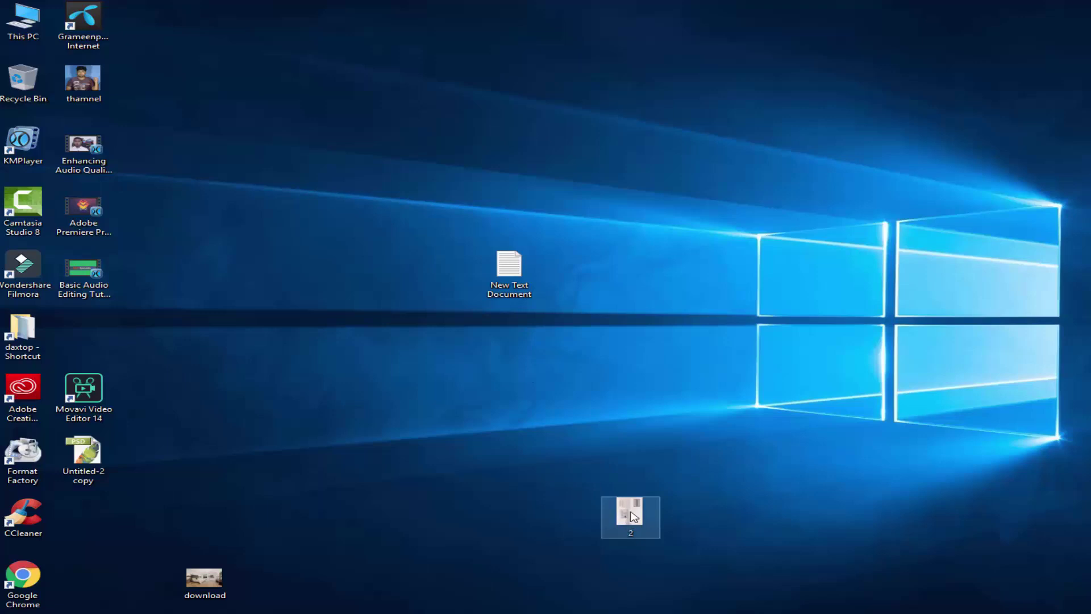
drag(632, 516, 281, 314)
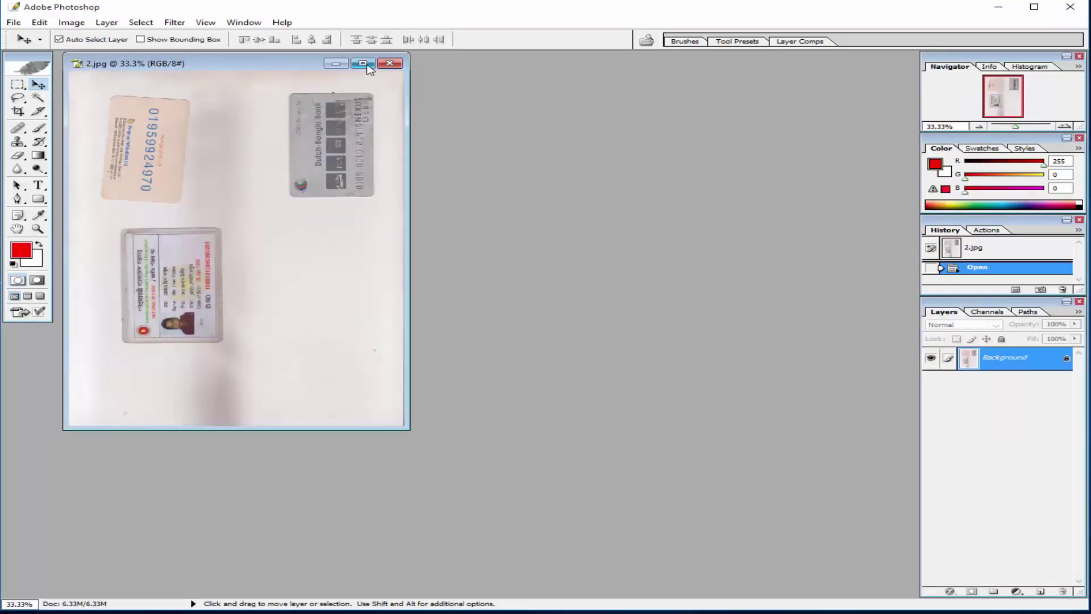
- Maximize the scan window and zoom the view to 50%
click(362, 63)
click(37, 228)
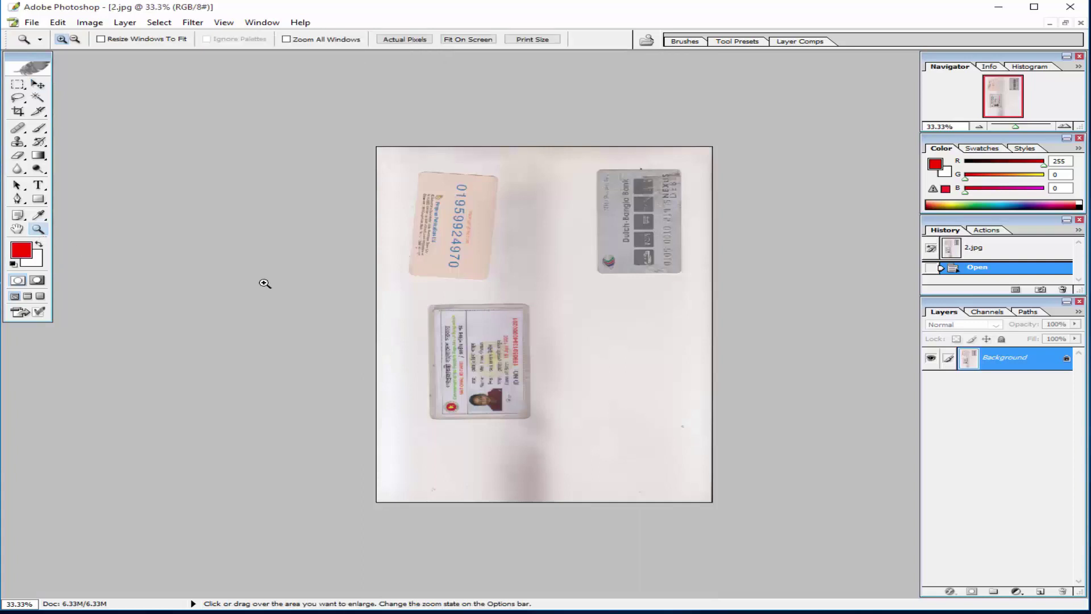
click(390, 275)
click(391, 275)
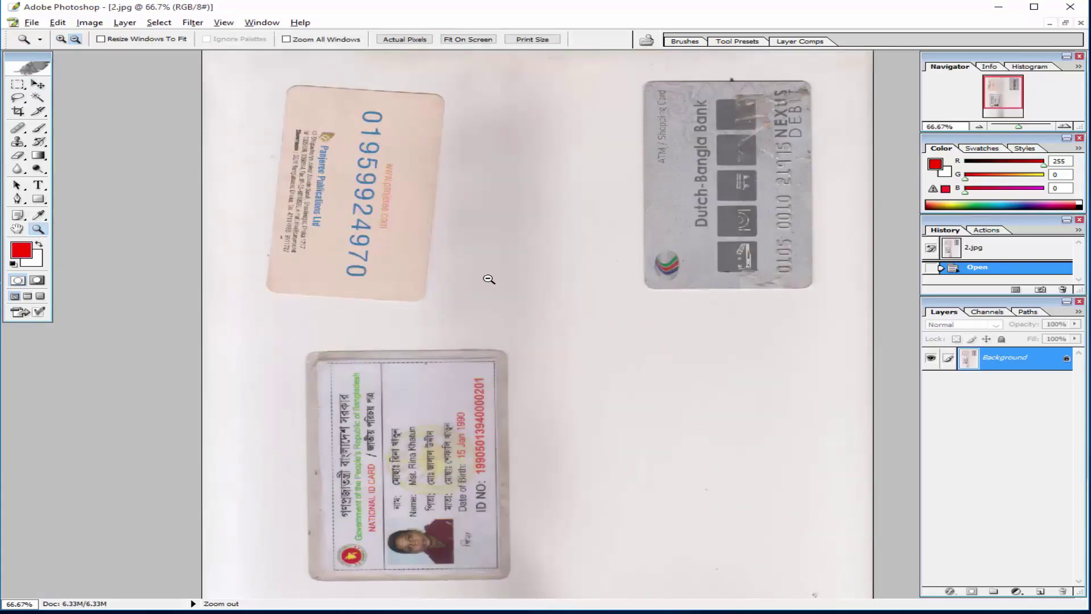
alt+click(487, 277)
- Crop the scan tightly to the national ID card with the photo
click(37, 85)
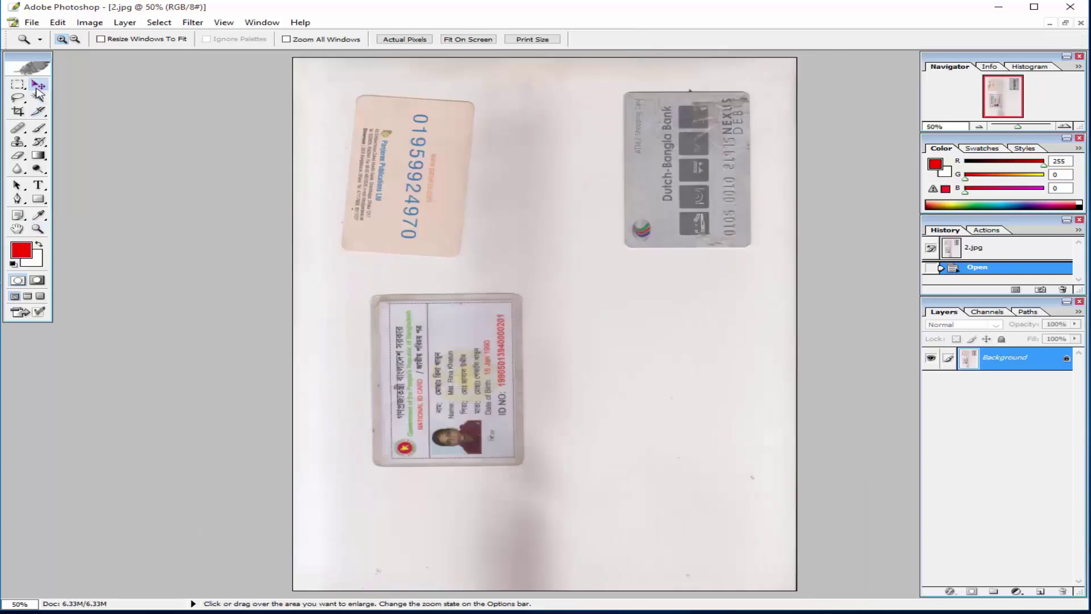
click(18, 112)
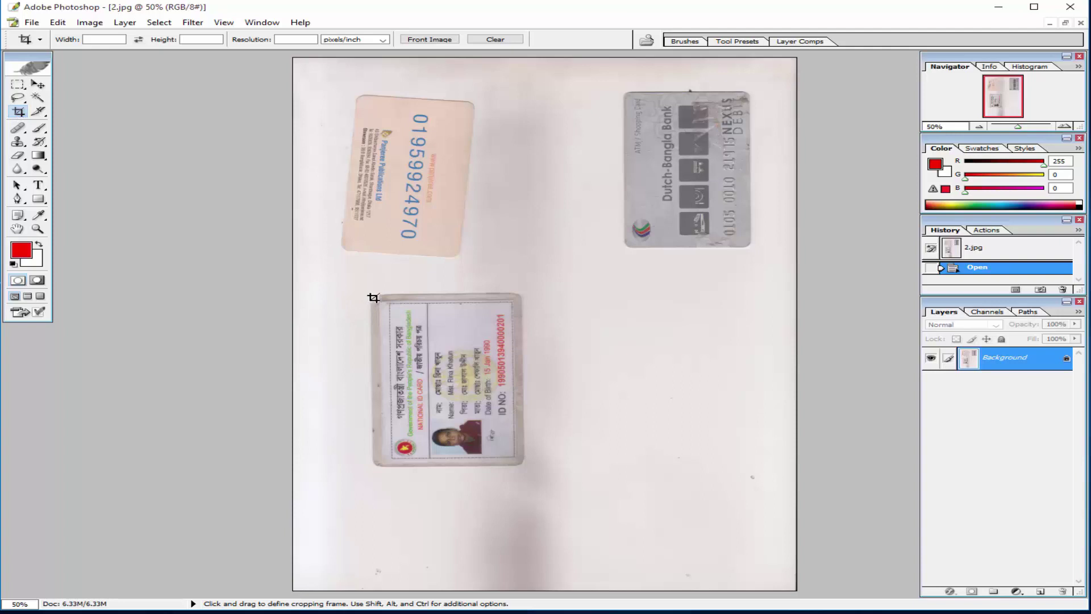
drag(372, 297, 522, 467)
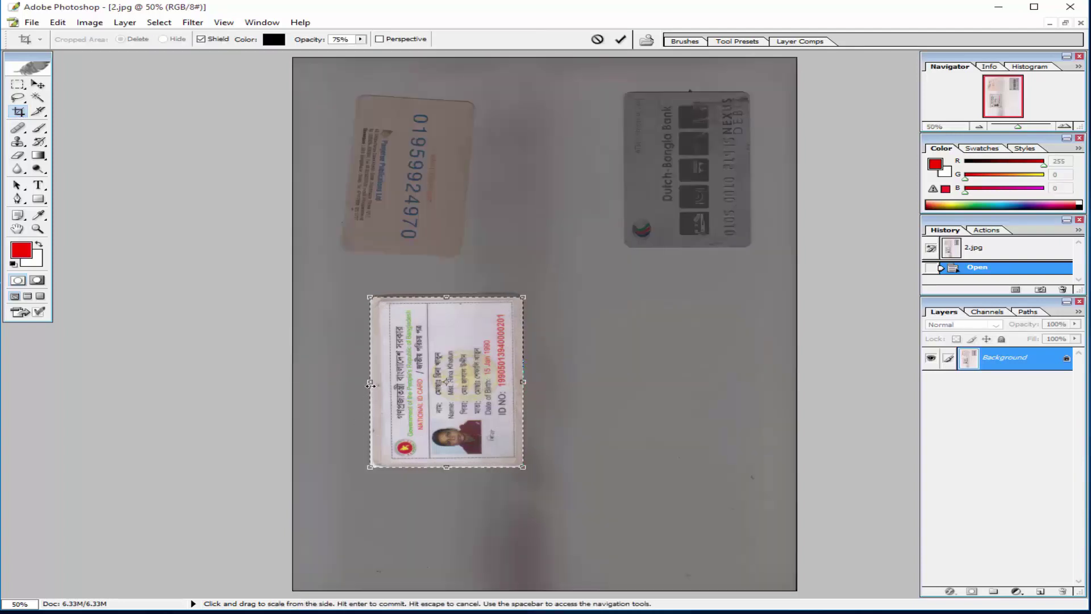
drag(370, 386, 371, 389)
click(621, 40)
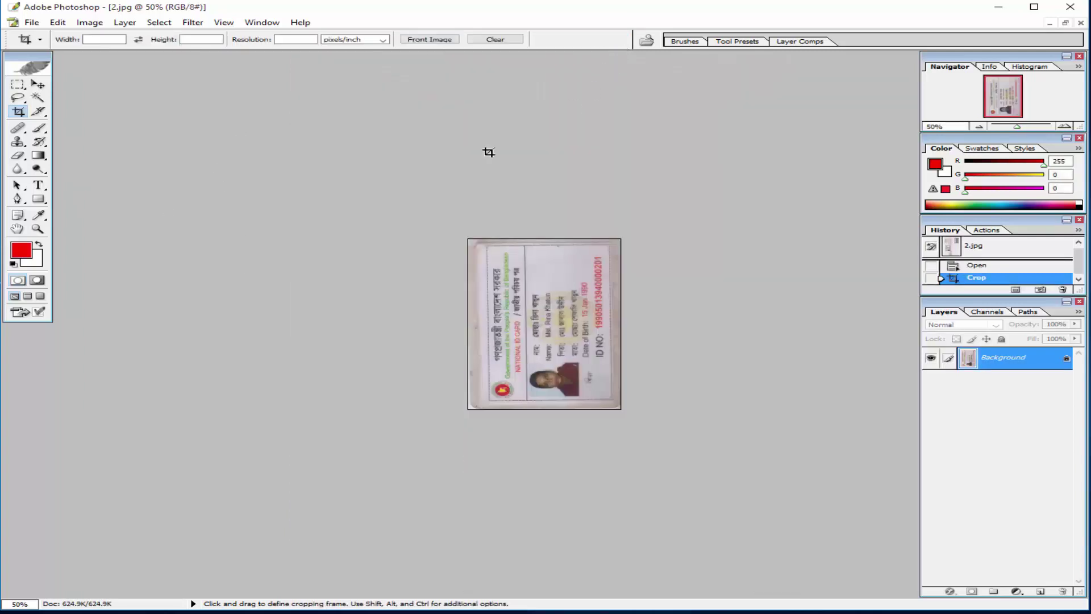
click(1066, 23)
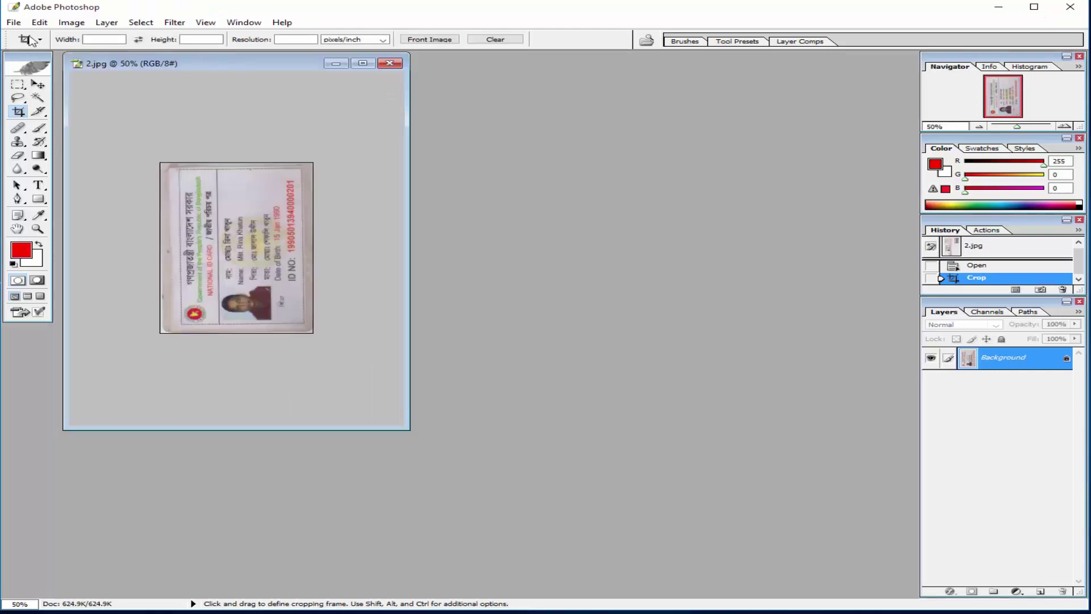
- Create a new white A4 document at 300 ppi from the A4 preset
click(14, 22)
click(29, 60)
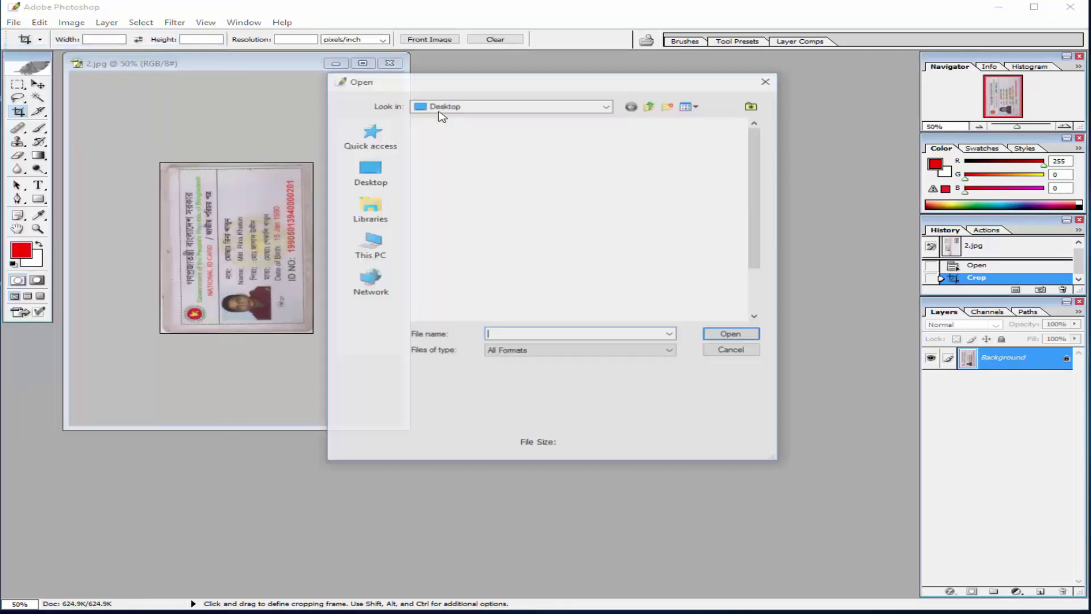
key(Escape)
click(16, 24)
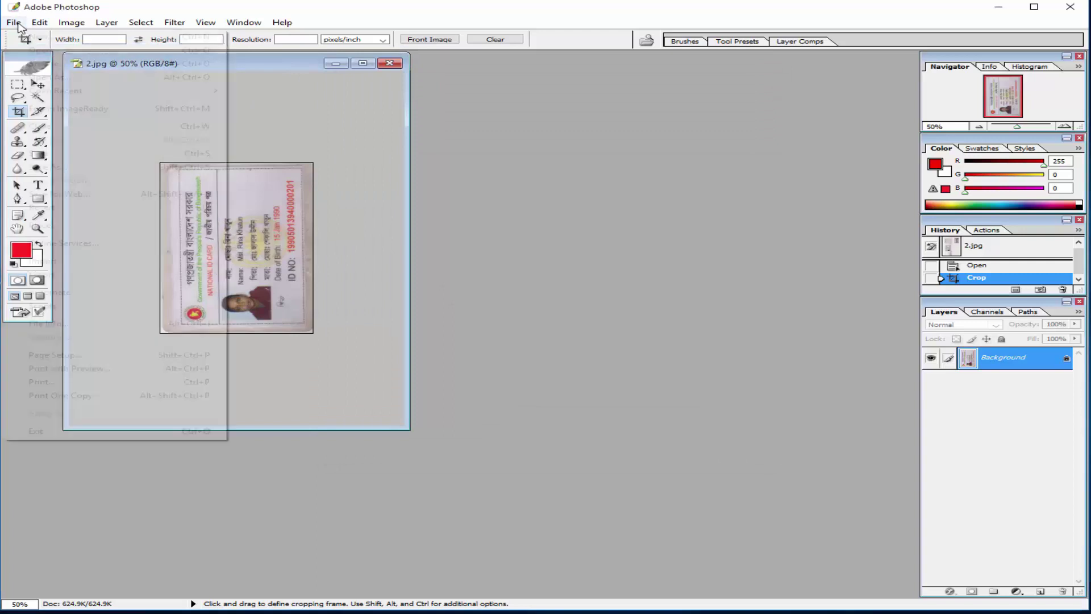
click(34, 36)
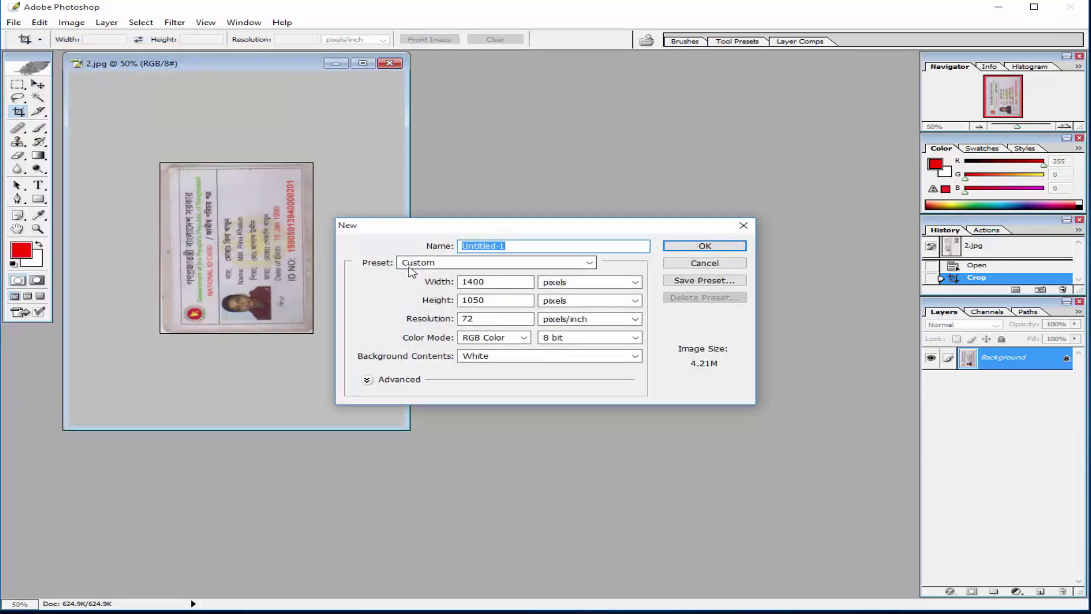
click(412, 265)
click(501, 562)
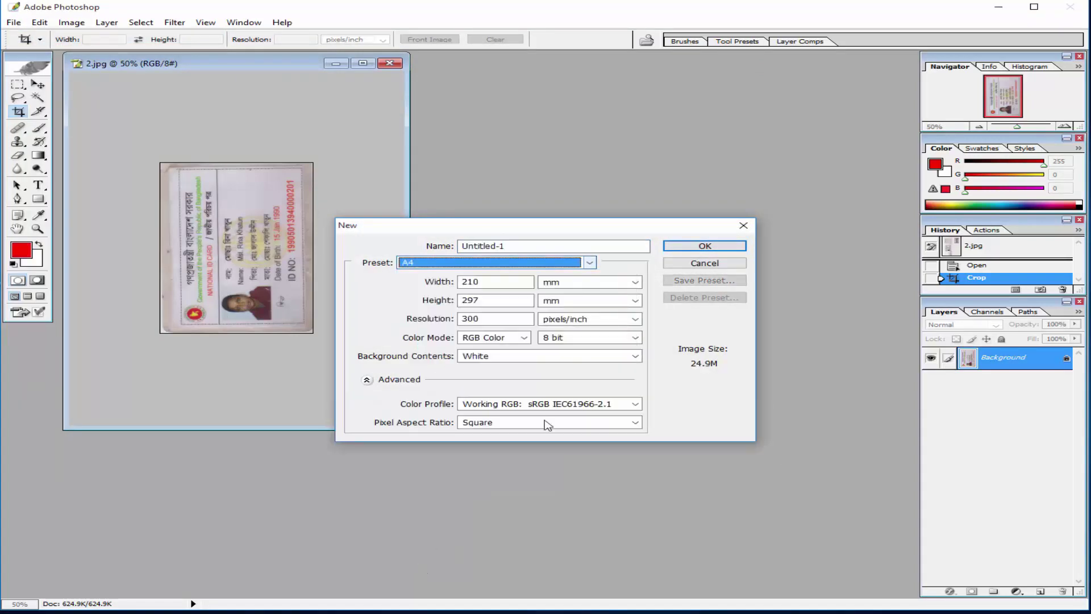
click(696, 250)
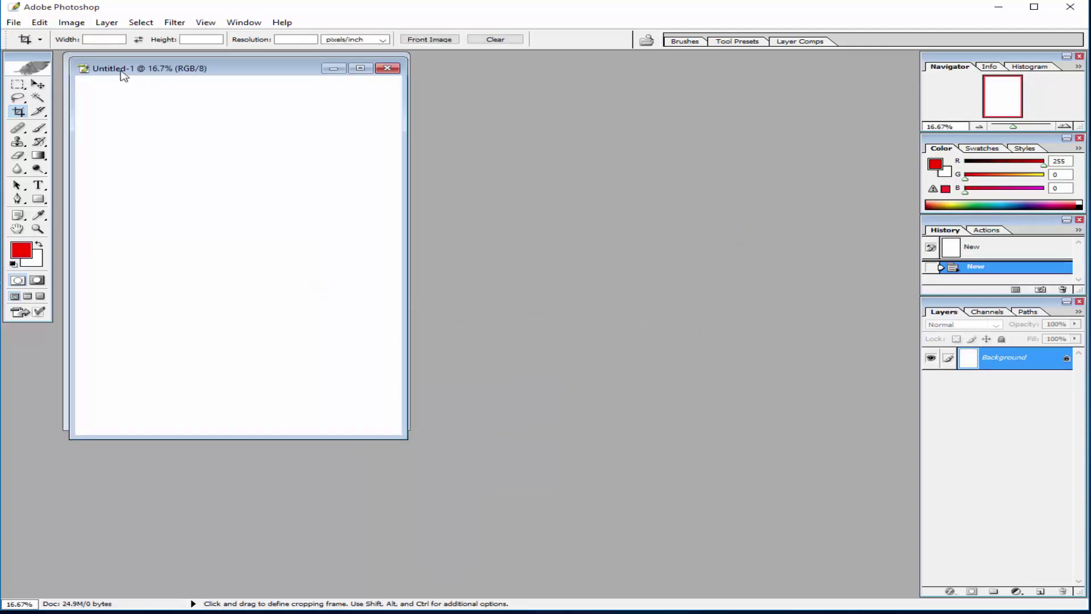
click(37, 85)
- Drag the cropped ID card onto the A4 page as a layer near its top-left
drag(158, 72, 523, 99)
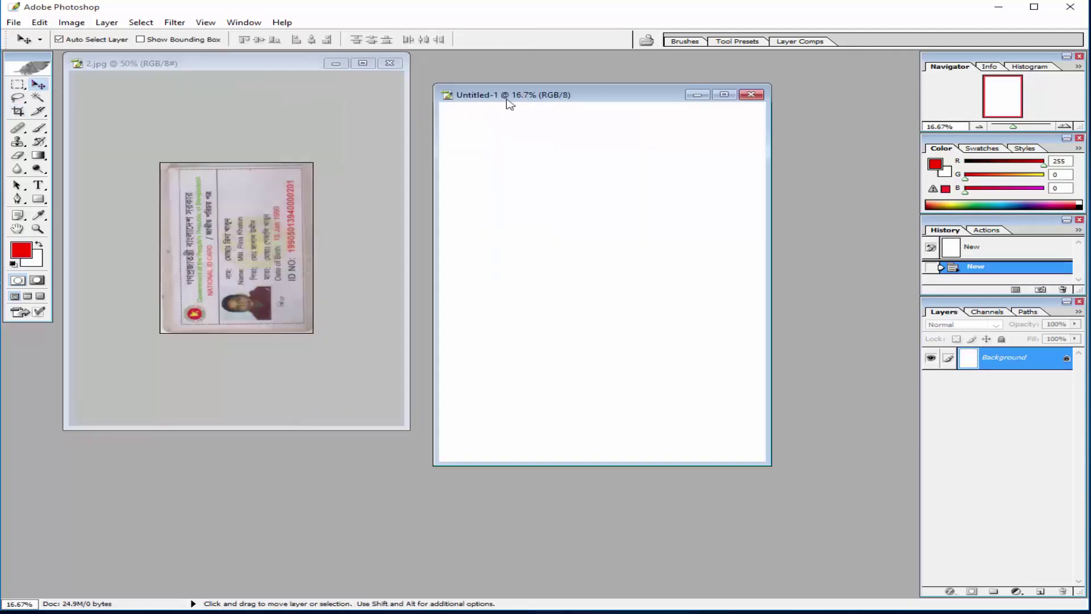
mouse_move(289, 240)
mouse_down()
mouse_move(529, 237)
mouse_move(580, 209)
mouse_move(499, 144)
mouse_up()
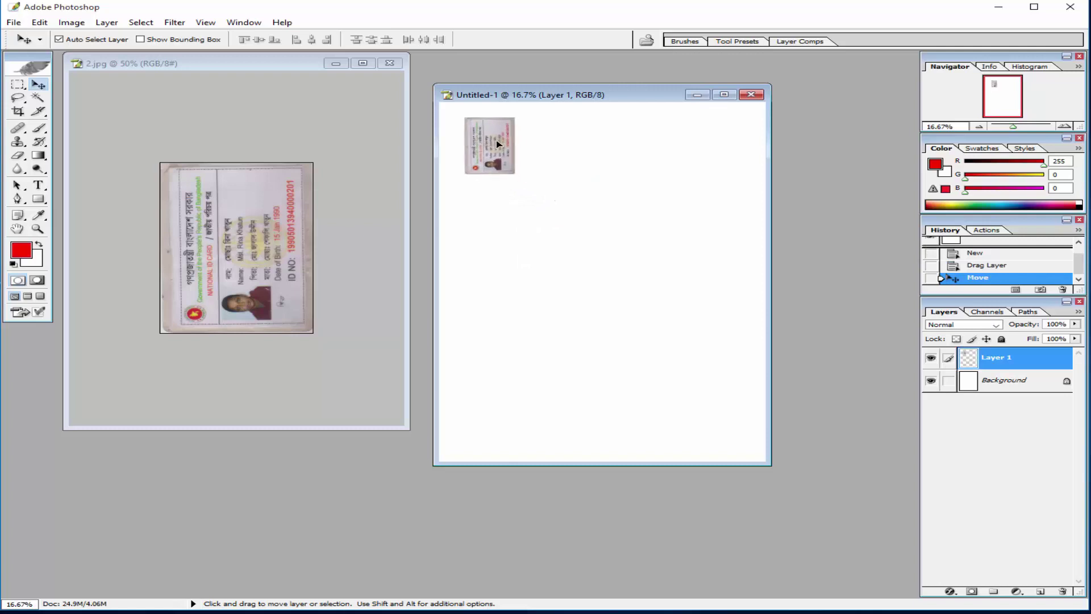
click(336, 153)
click(10, 23)
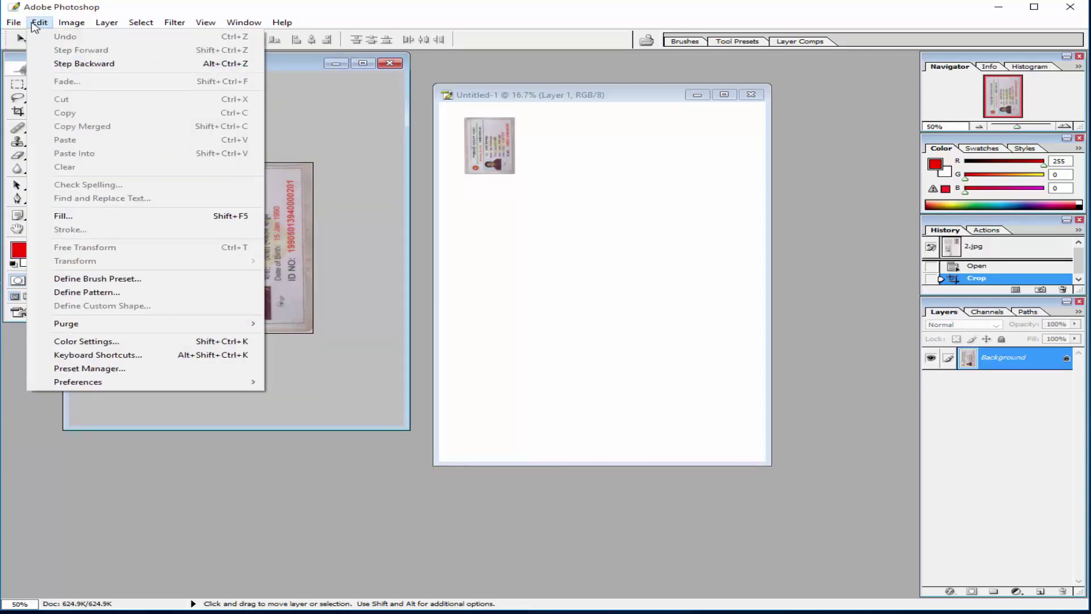
- Undo the crop on 2.jpg and check its Image Size without changing it
click(91, 64)
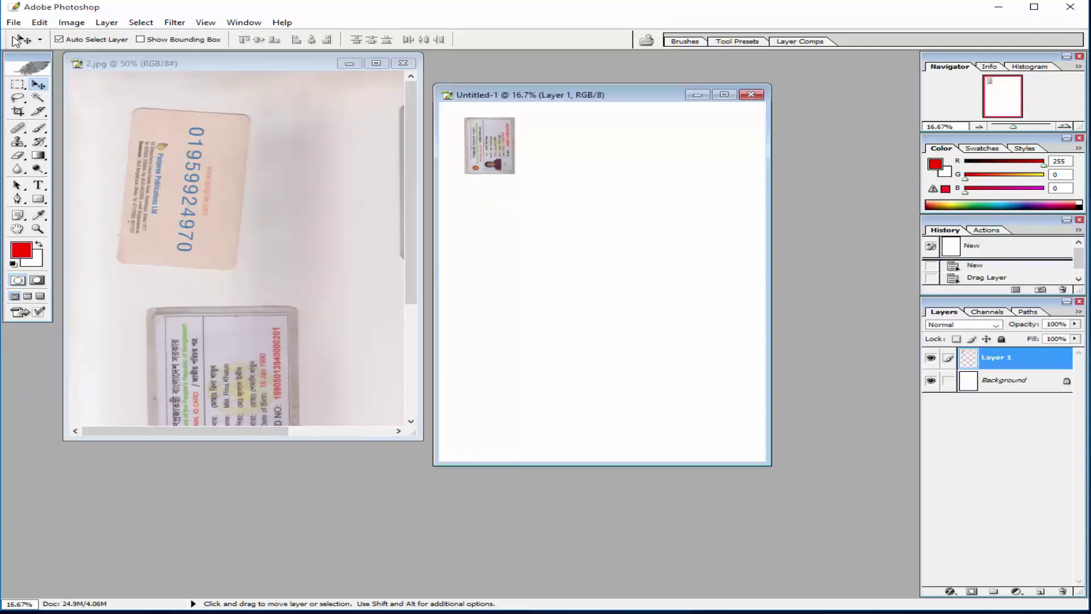
click(527, 209)
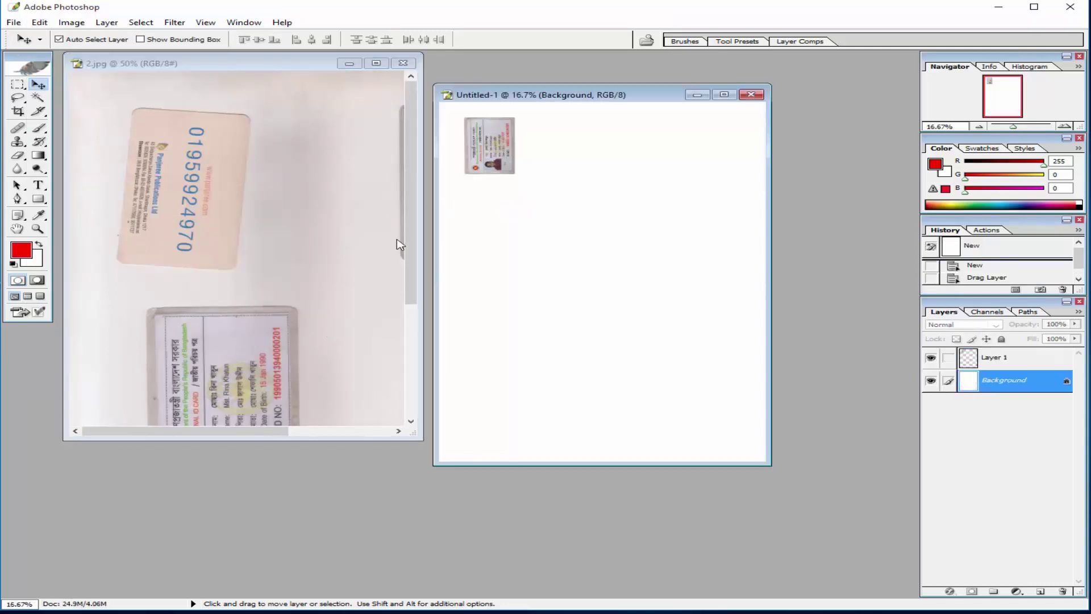
drag(411, 236, 397, 346)
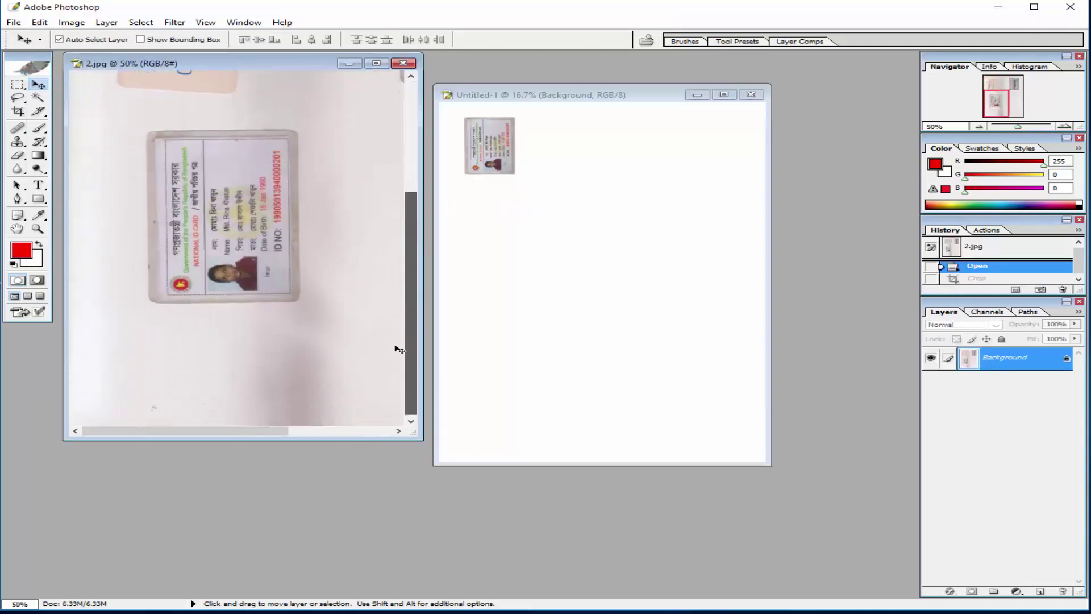
click(72, 22)
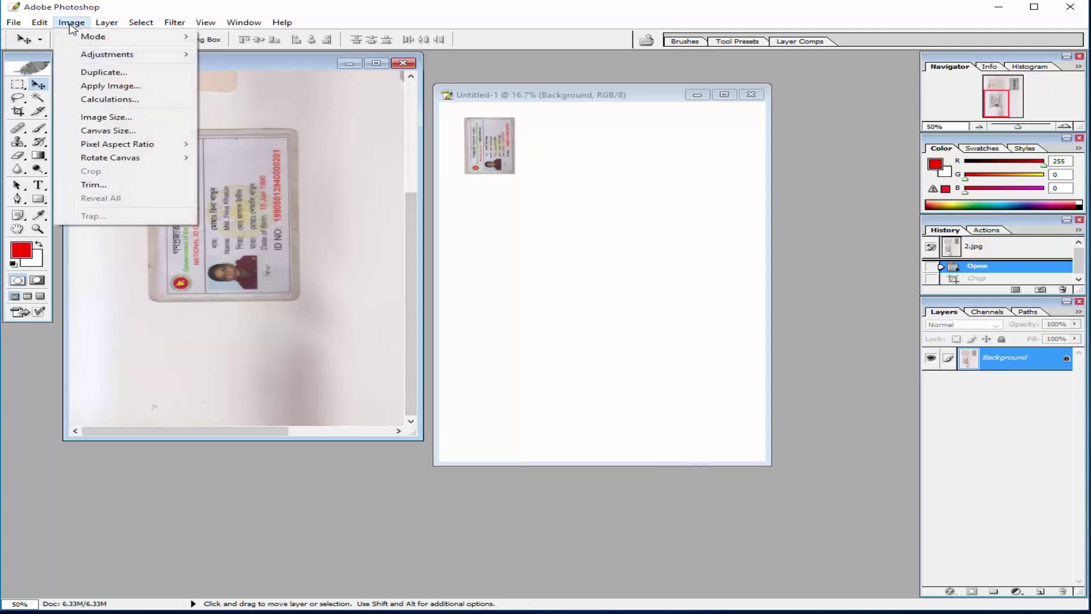
click(134, 119)
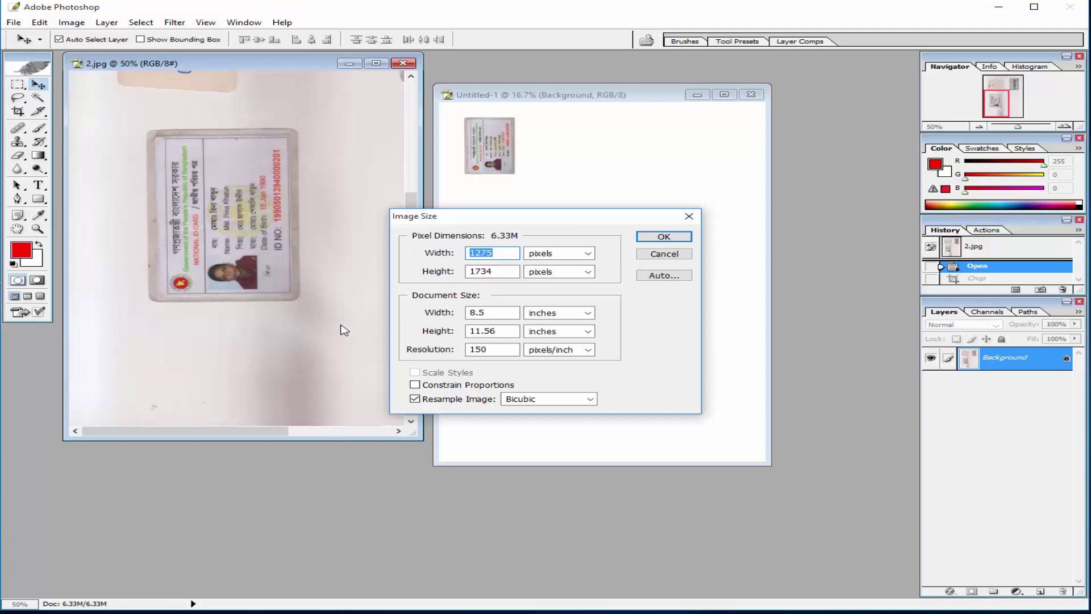
click(664, 254)
- Close the A4 page document without saving
click(702, 214)
click(751, 95)
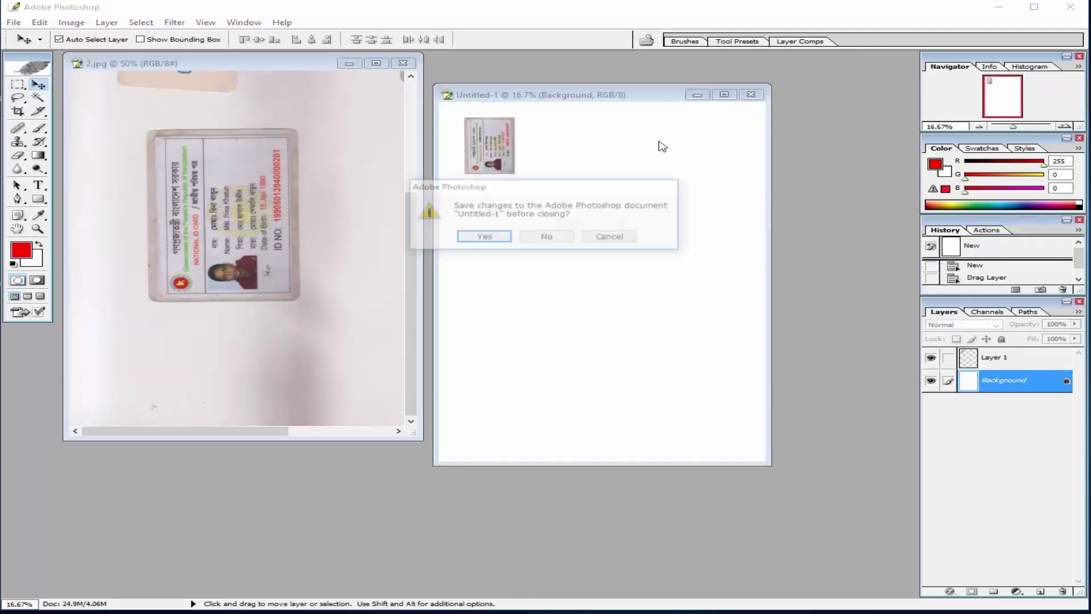
click(554, 237)
- Set the 2.jpg resolution to 300 ppi in Image Size, resampling to 2550×3468 pixels
click(70, 23)
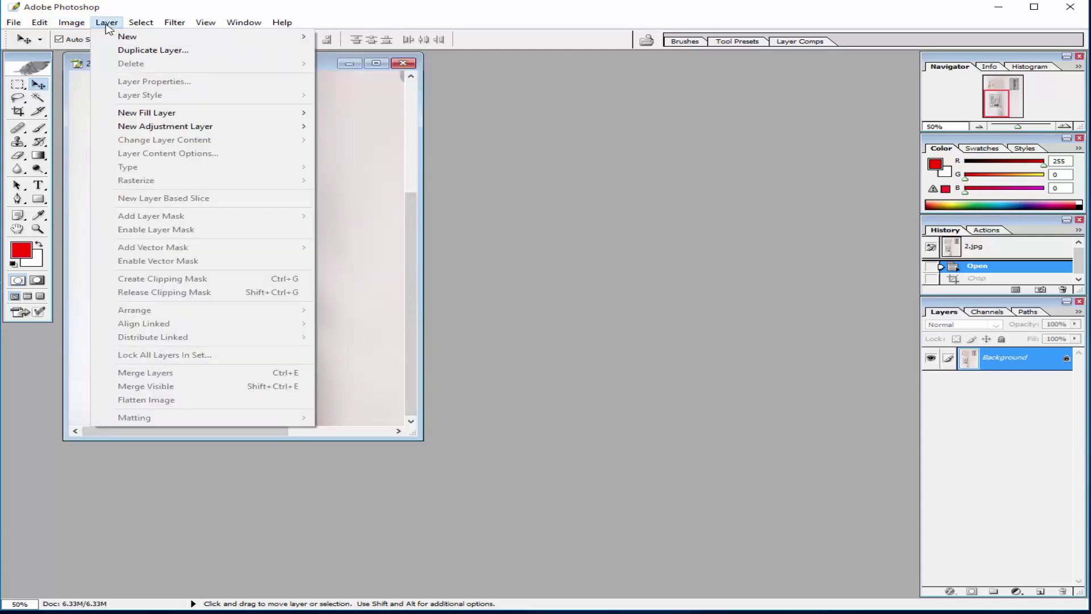
mouse_move(107, 53)
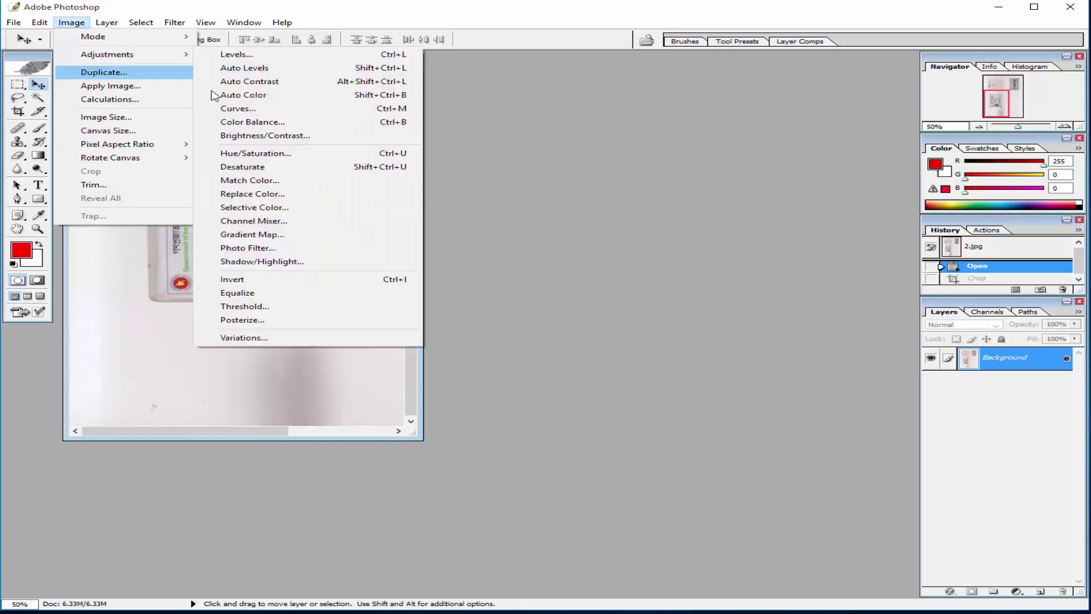
click(139, 121)
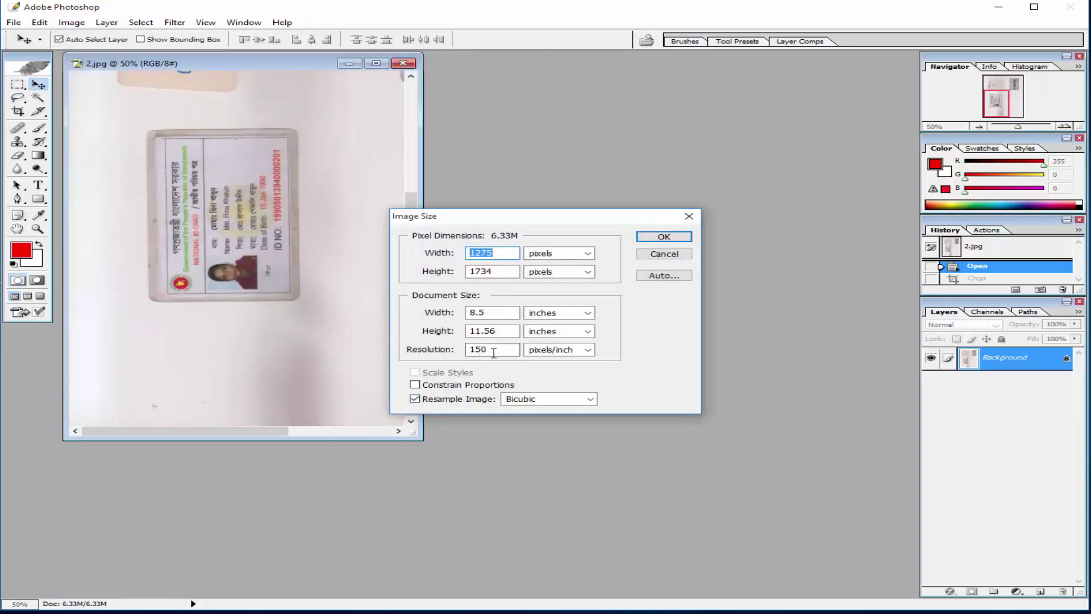
drag(484, 349, 459, 349)
text(300)
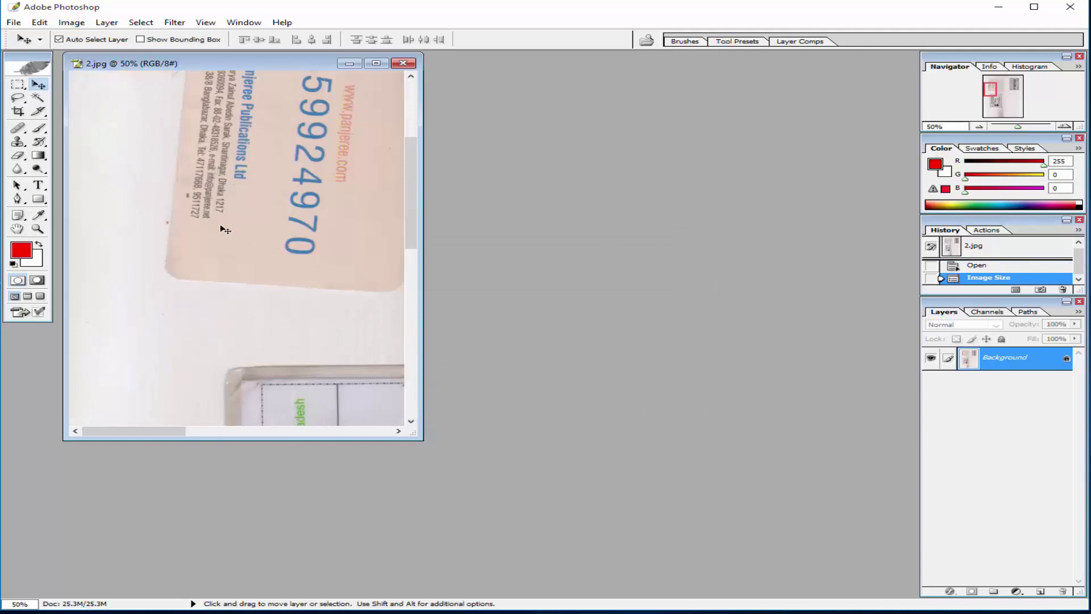
- Create a new white A4 page at 300 ppi and place it beside the scan
click(13, 22)
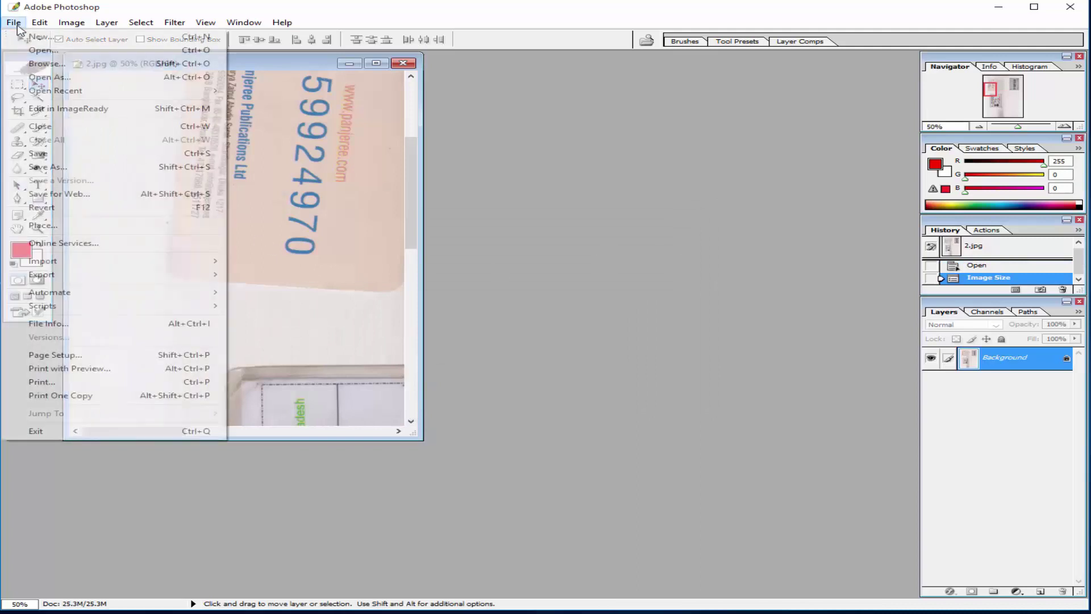
click(64, 38)
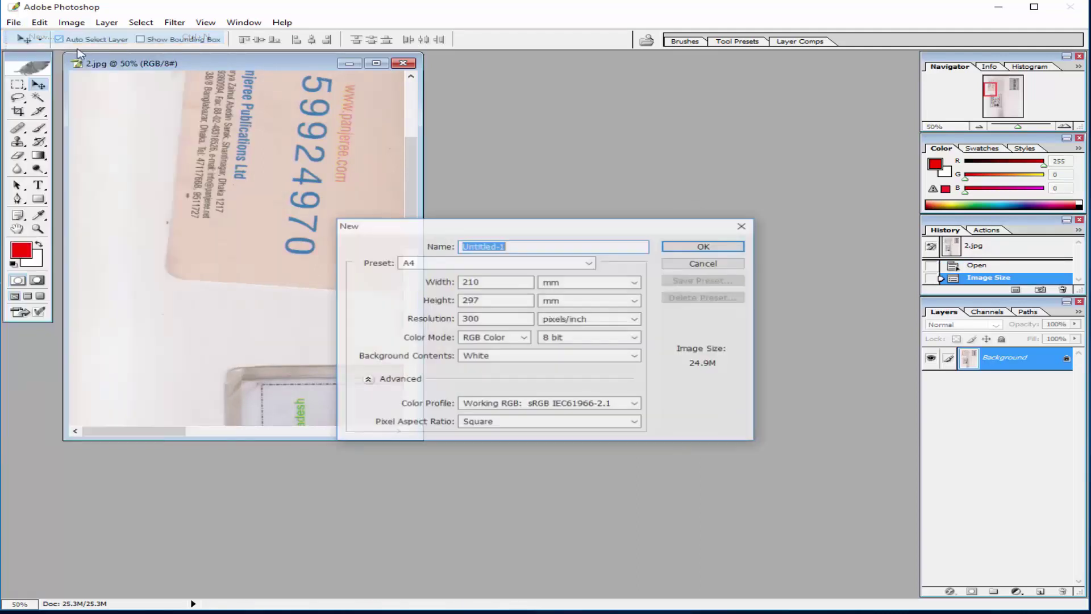
click(697, 250)
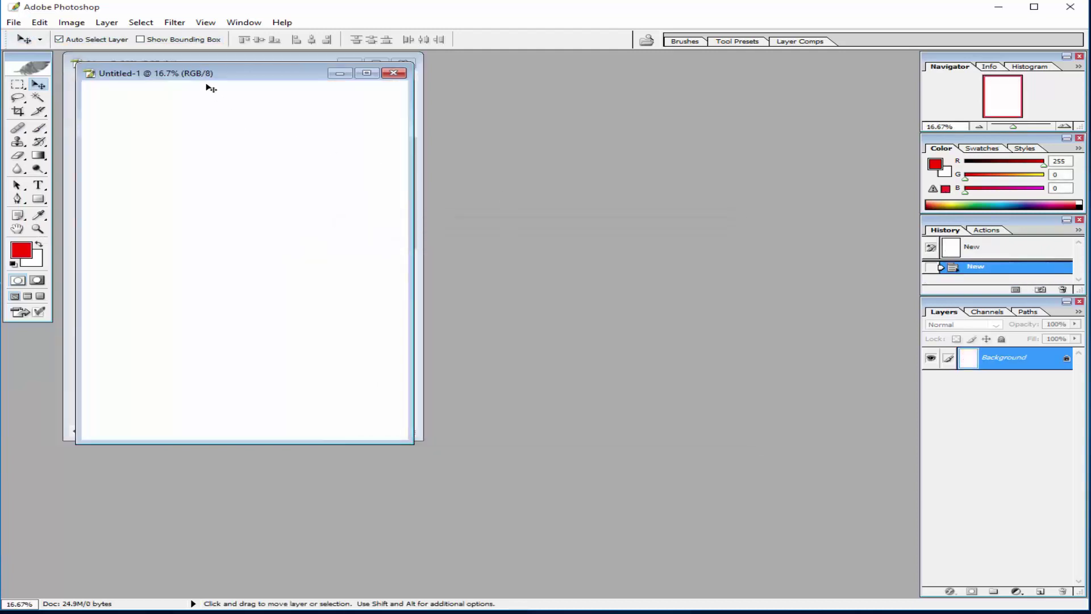
drag(210, 85, 646, 109)
drag(417, 191, 434, 324)
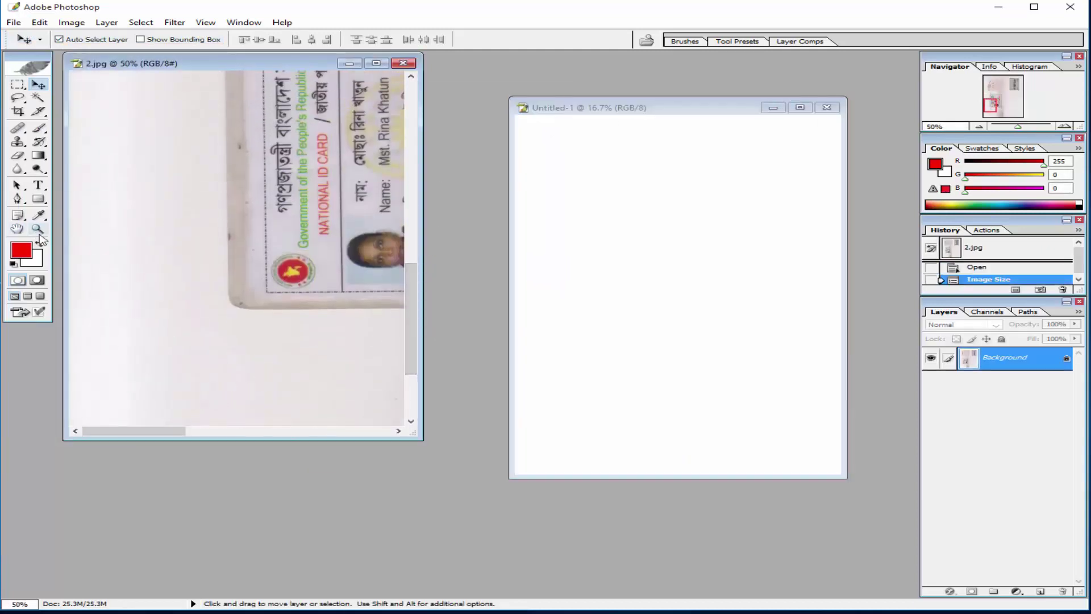
- Zoom out on the scan to see the whole ID card
click(39, 230)
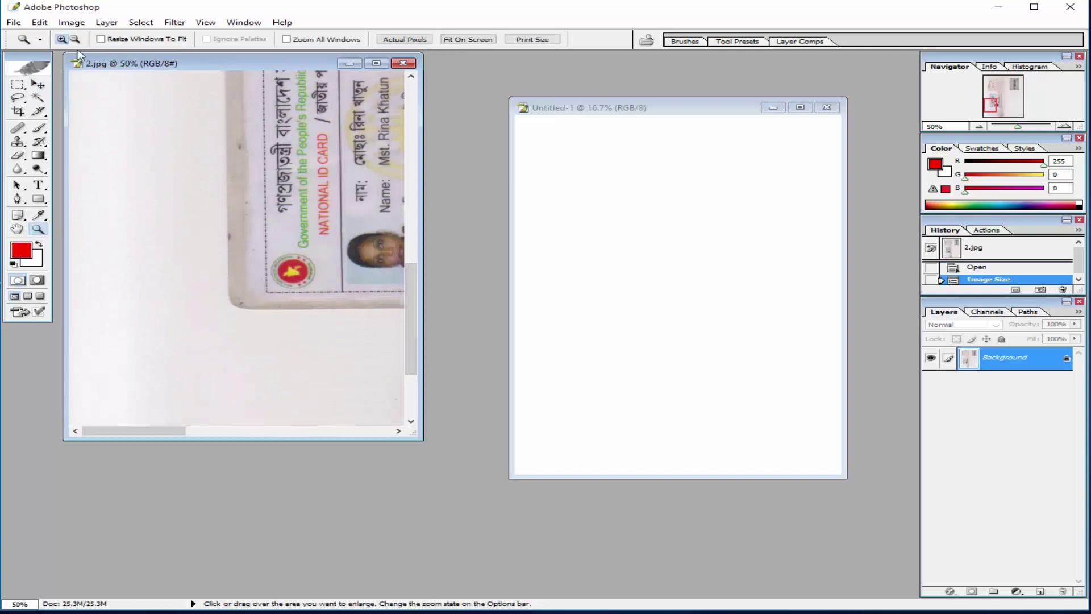
alt+click(212, 222)
alt+click(215, 245)
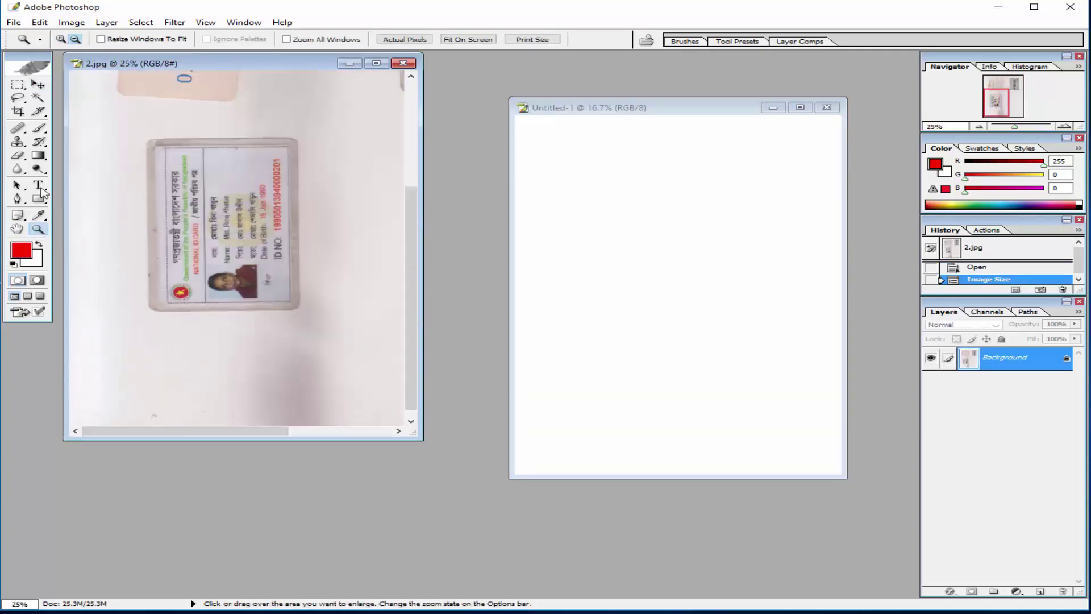
click(19, 112)
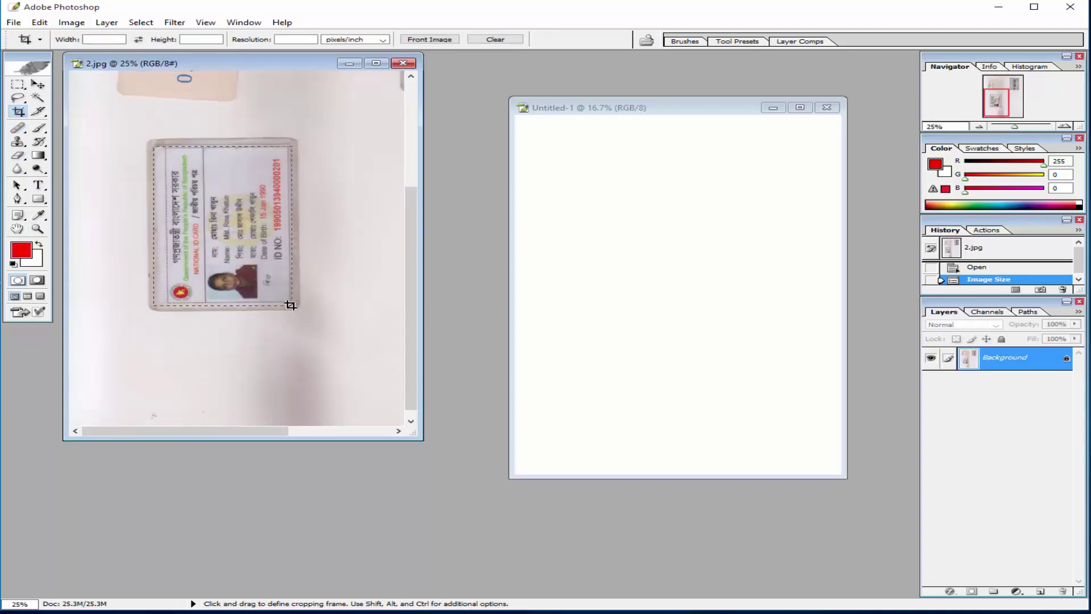
- Crop the scan to the card front and copy it onto the A4 page's top-left
drag(235, 231, 292, 305)
click(621, 40)
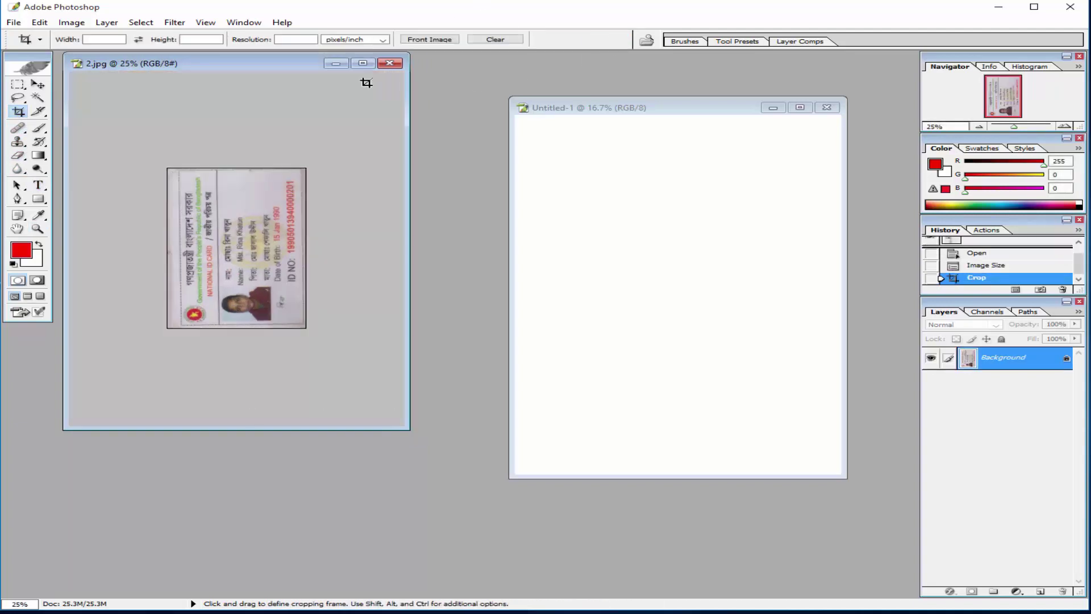
click(42, 87)
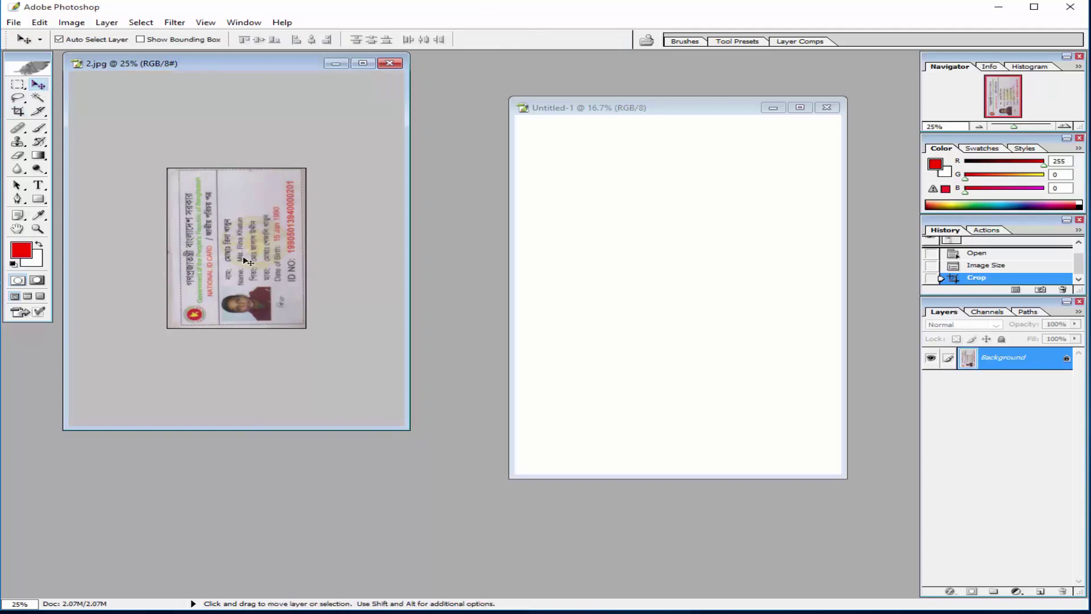
mouse_move(321, 254)
mouse_down()
mouse_move(630, 274)
mouse_move(586, 179)
mouse_up()
click(211, 199)
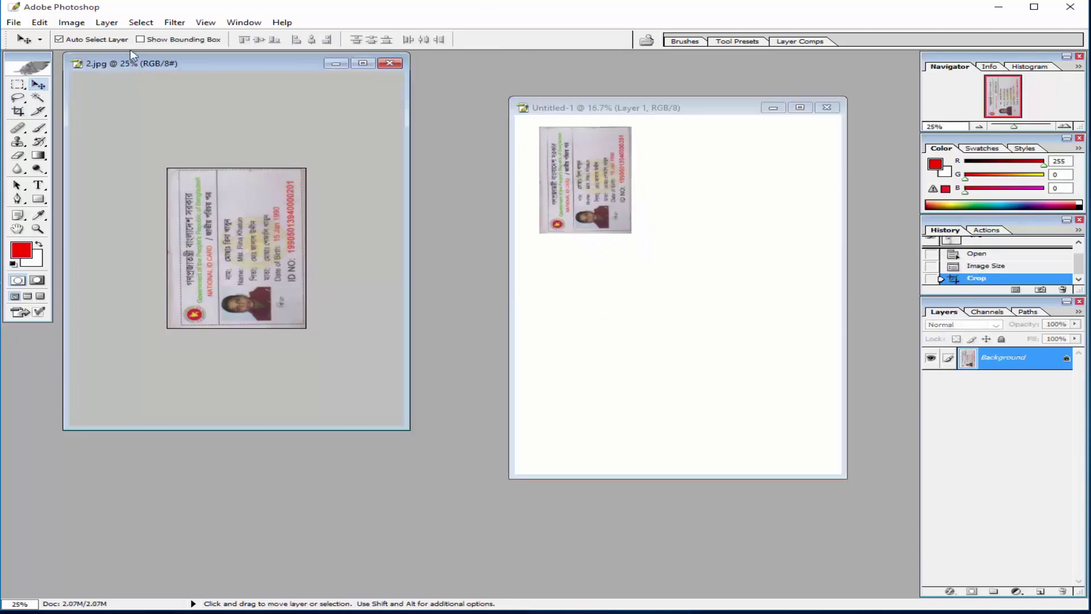
click(14, 22)
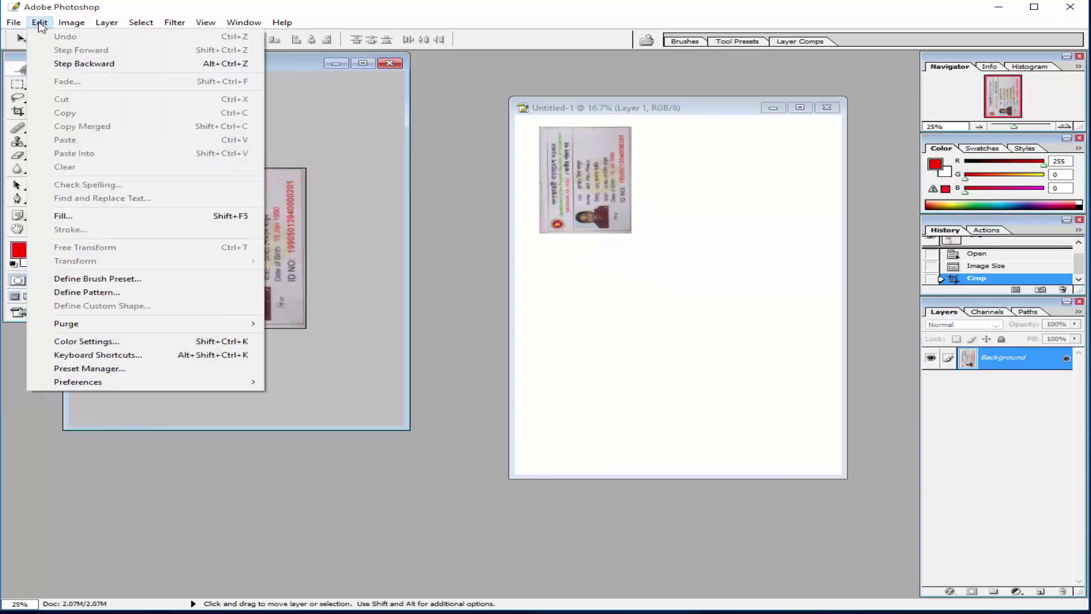
- Undo the front crop, then crop and straighten the scan to the tilted card back
click(80, 64)
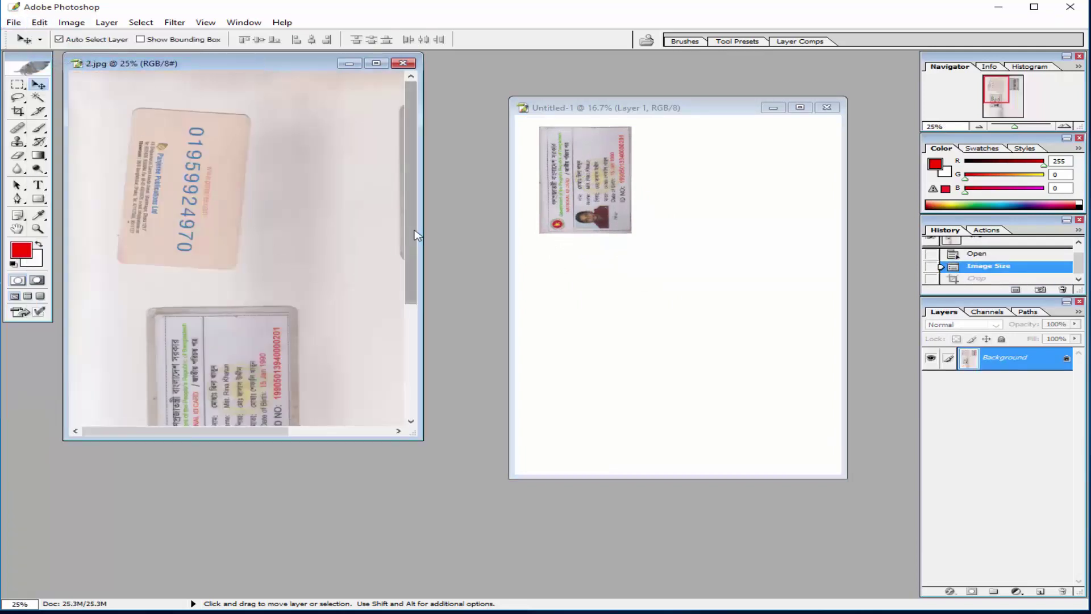
mouse_move(414, 231)
mouse_down()
mouse_move(426, 350)
mouse_move(426, 223)
mouse_up()
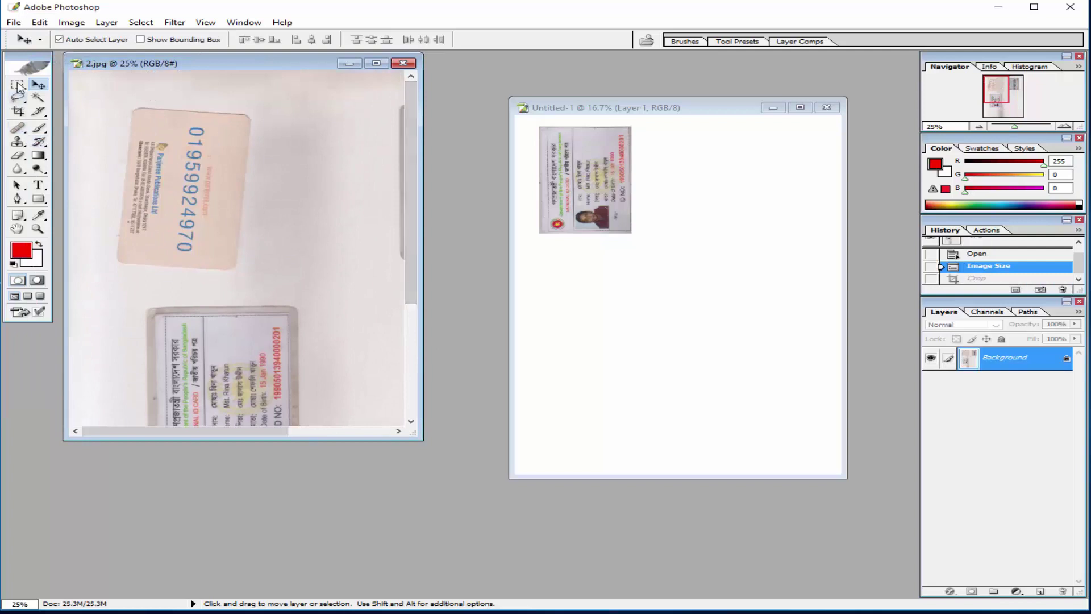
key(c)
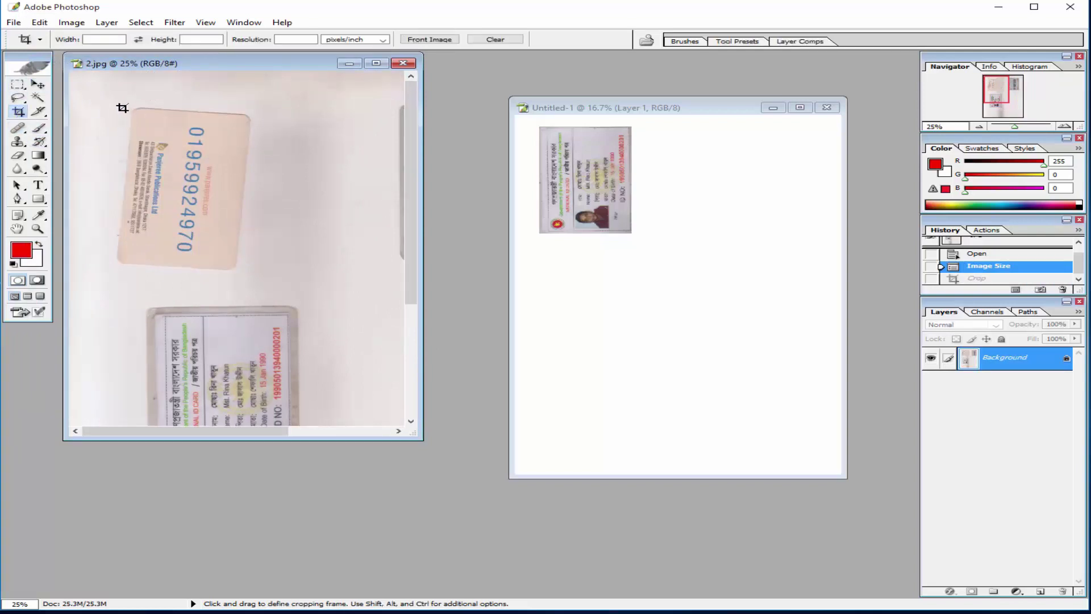
drag(170, 148, 266, 301)
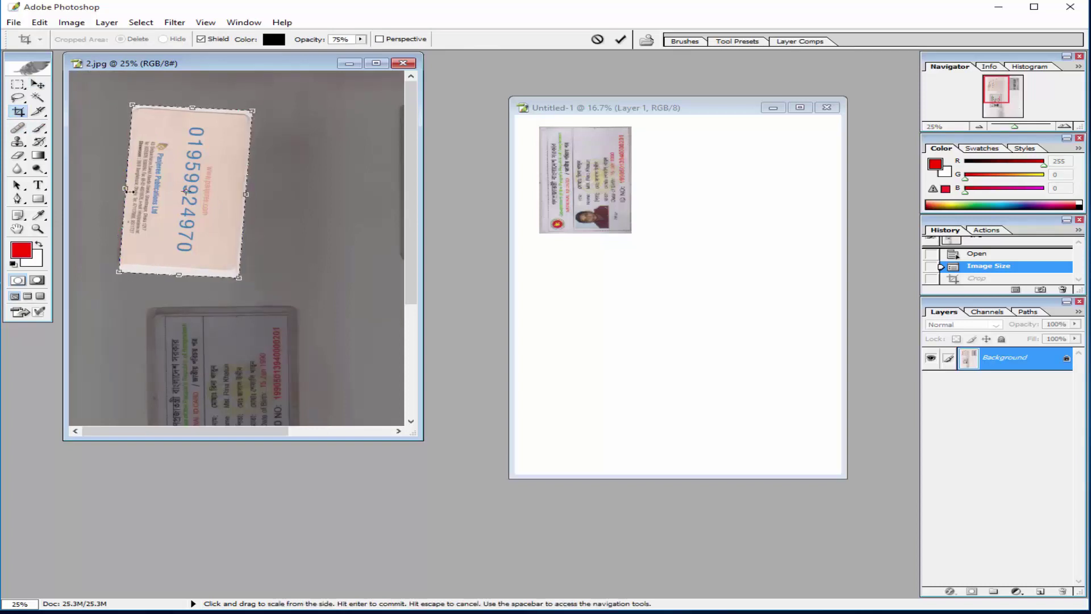
drag(126, 191, 120, 191)
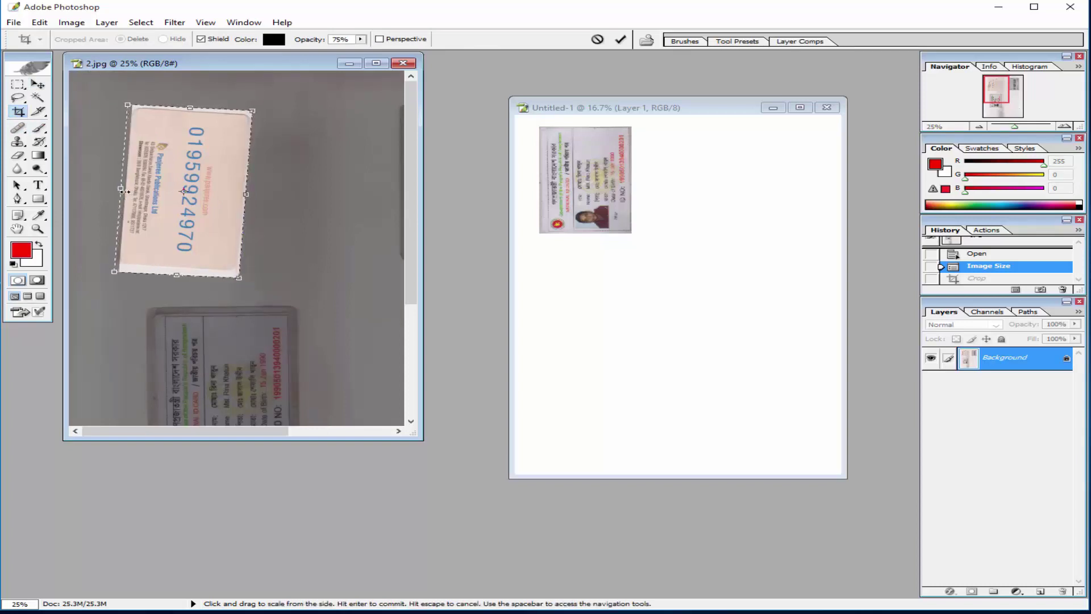
click(620, 40)
click(38, 84)
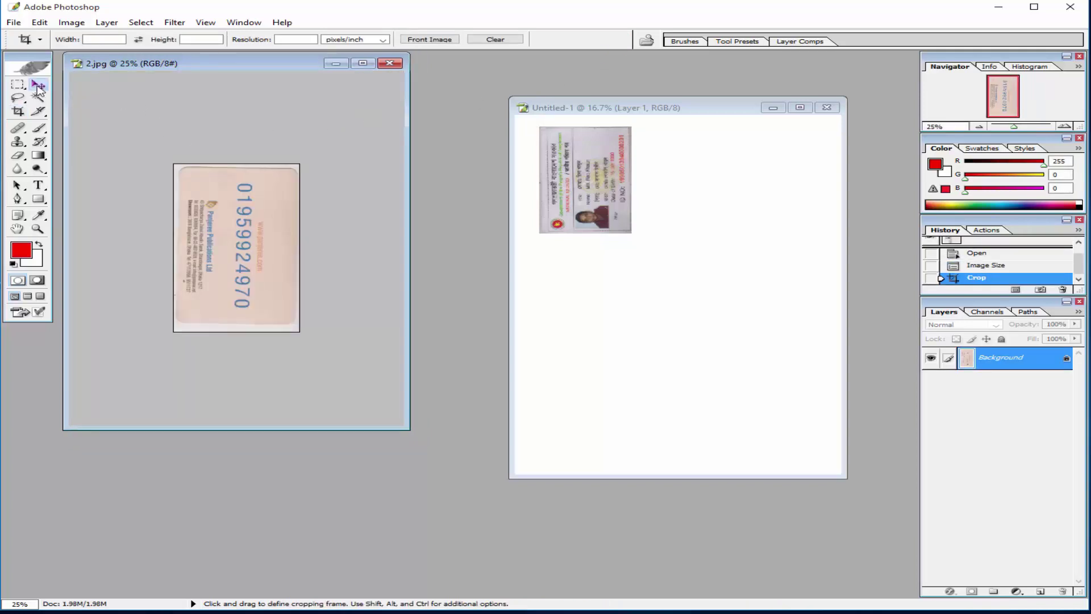
- Copy the card back onto the A4 page, then restore and zoom out the uncropped scan
drag(532, 316, 536, 332)
click(205, 235)
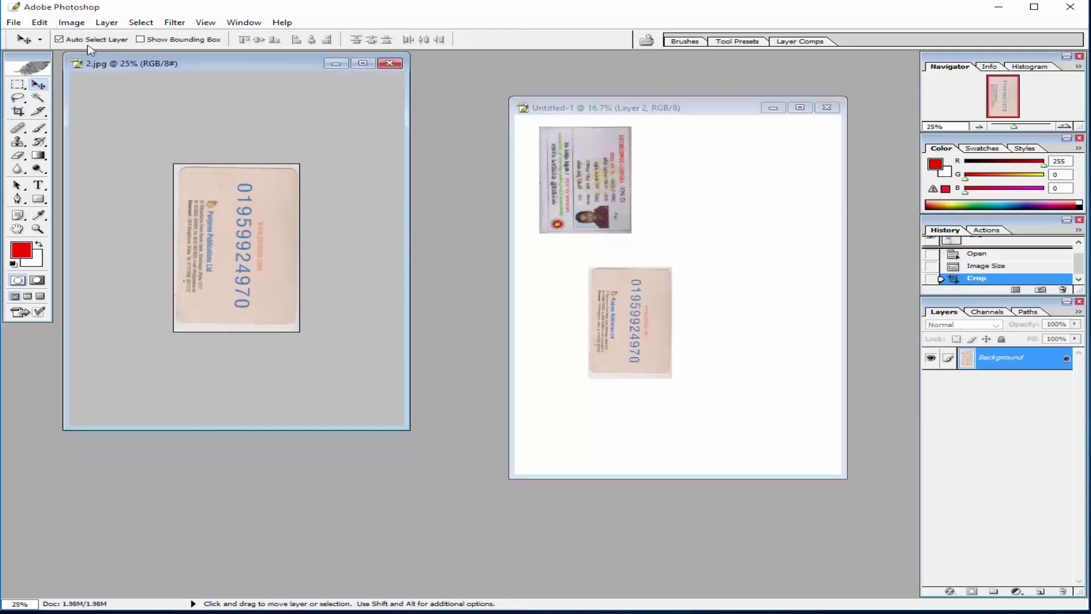
click(73, 23)
mouse_move(107, 54)
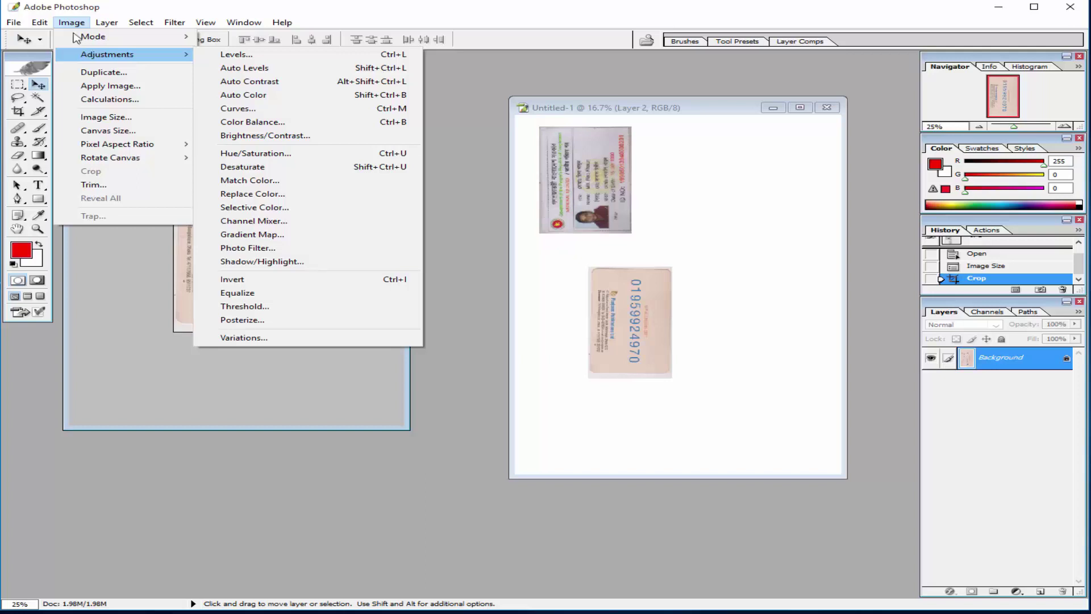
click(84, 61)
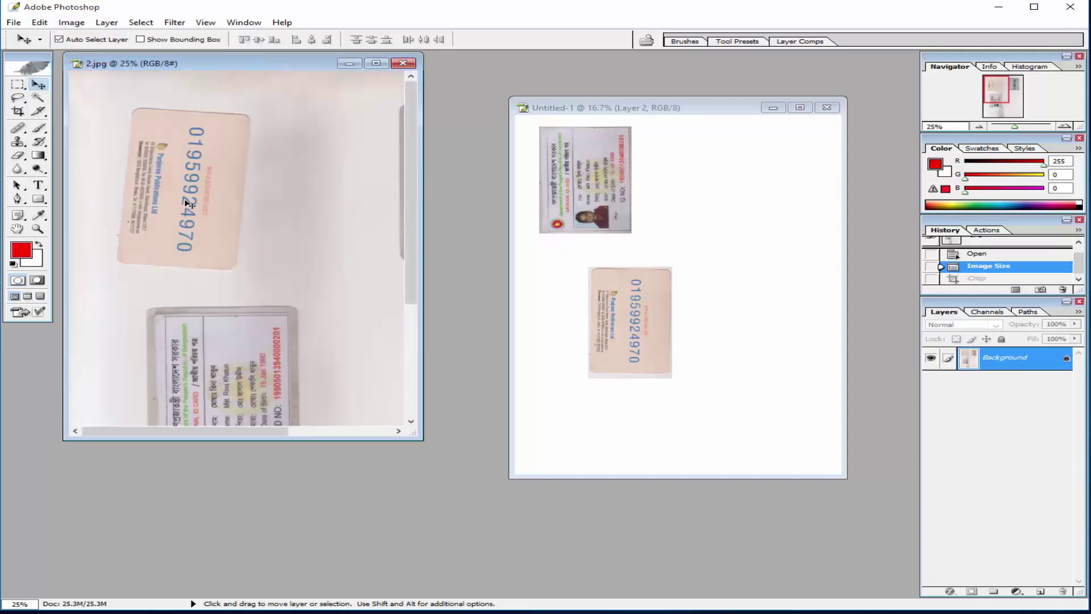
key(z)
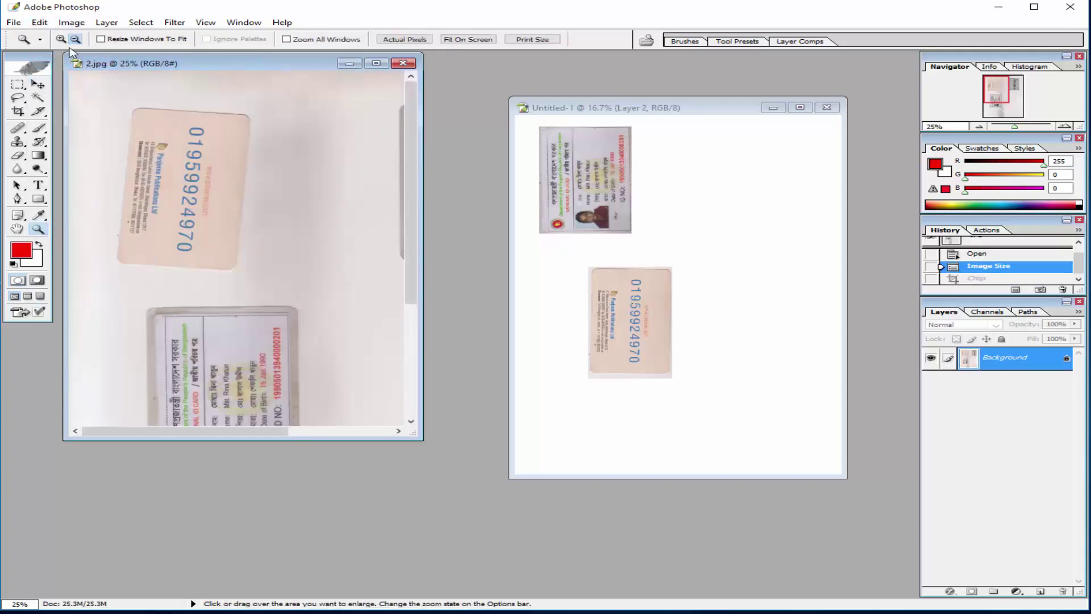
alt+click(215, 201)
alt+click(155, 114)
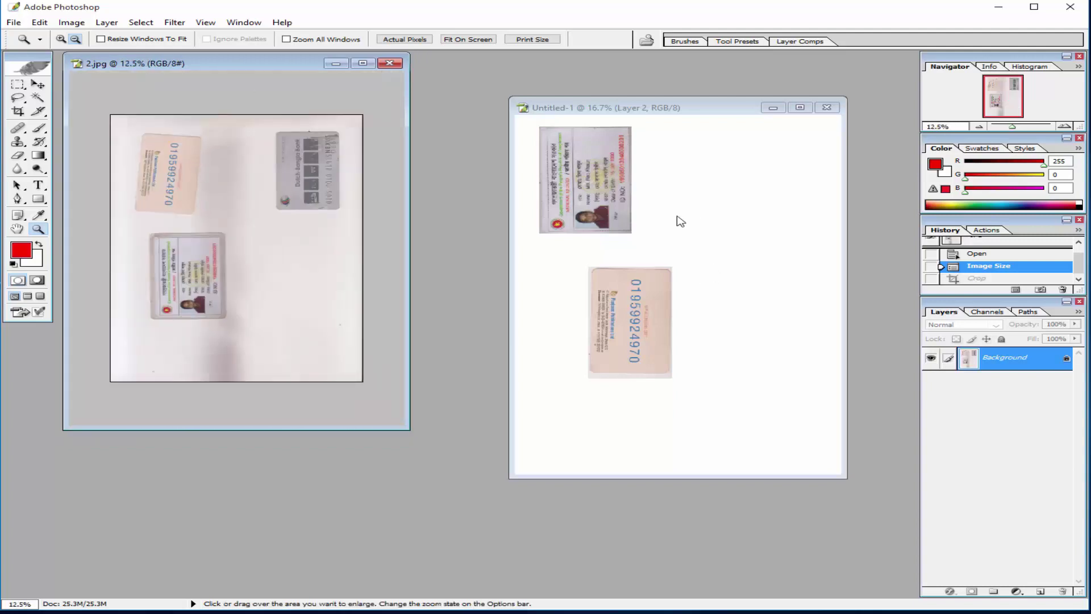
- Move the front and back card layers toward the A4 page centre
click(38, 84)
click(687, 249)
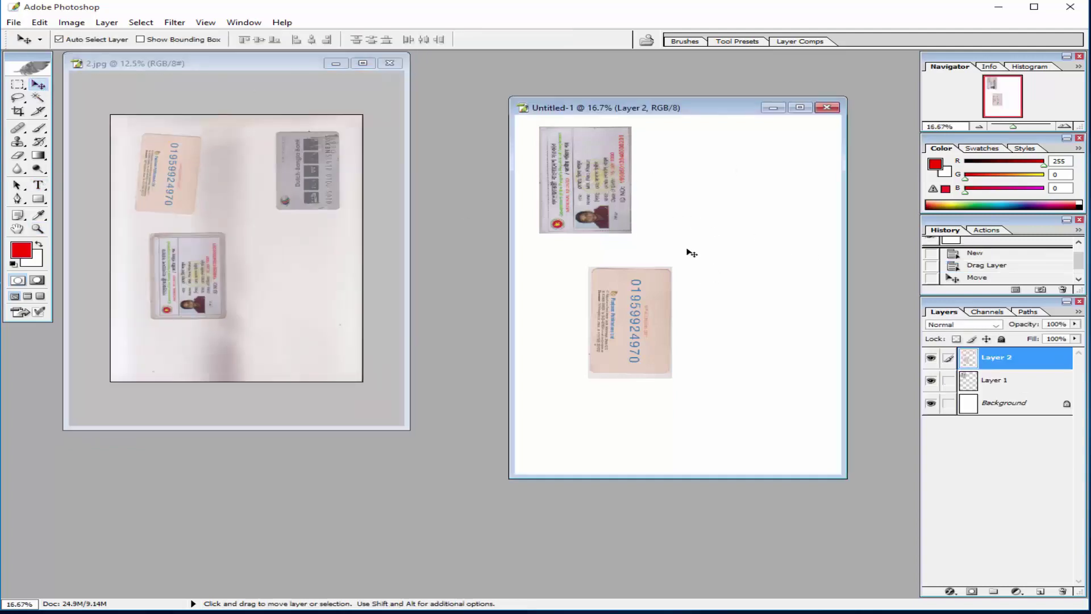
click(587, 184)
drag(587, 184, 661, 211)
drag(598, 298, 659, 319)
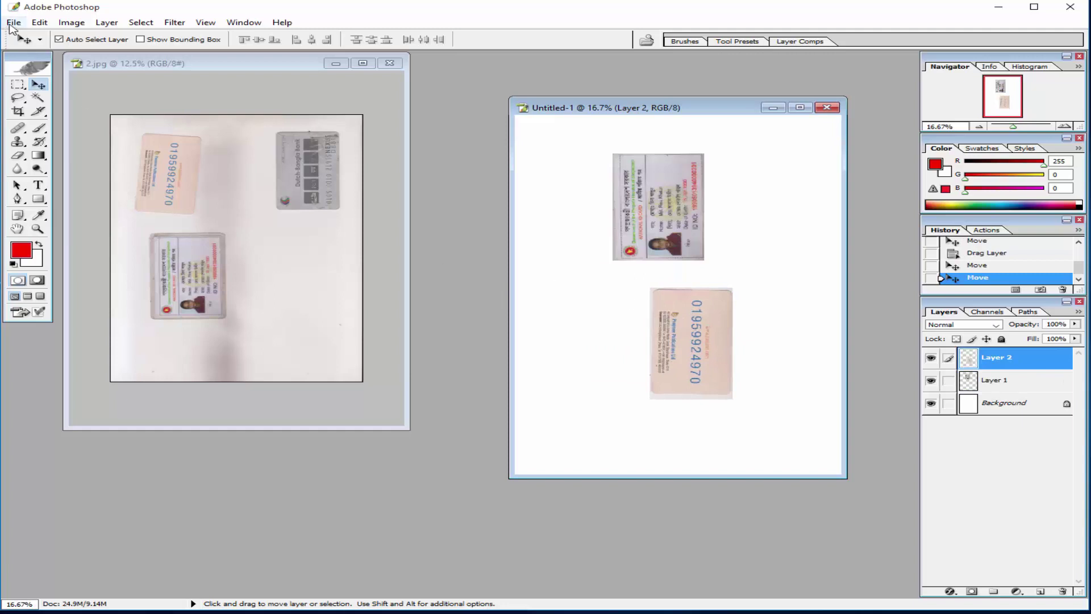
- Run Crop and Straighten Photos on the 2.jpg scan to split out each card
click(154, 105)
click(14, 22)
mouse_move(41, 274)
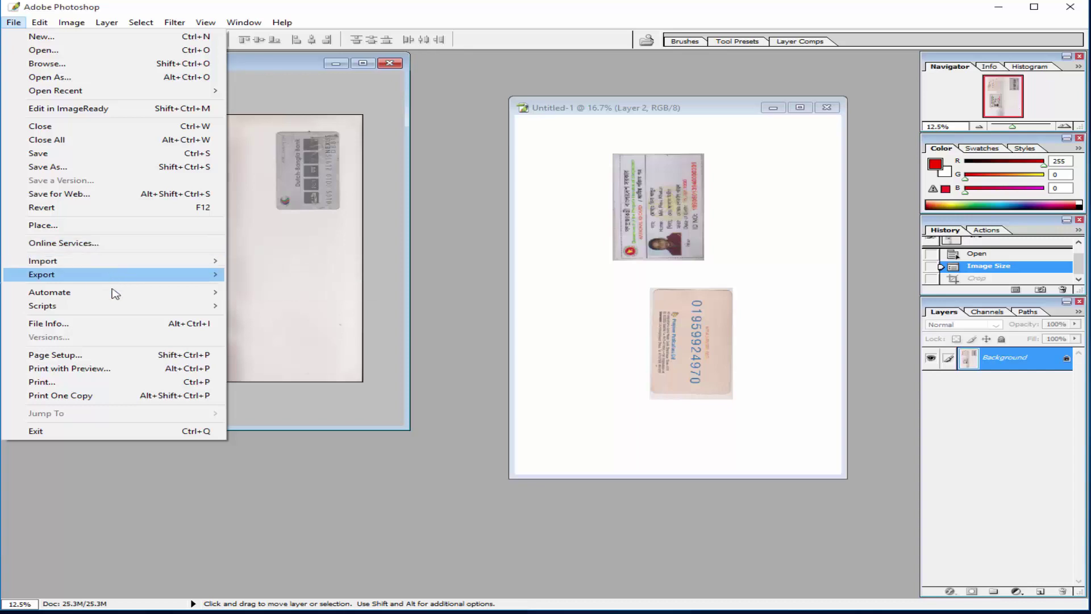
mouse_move(50, 292)
click(293, 367)
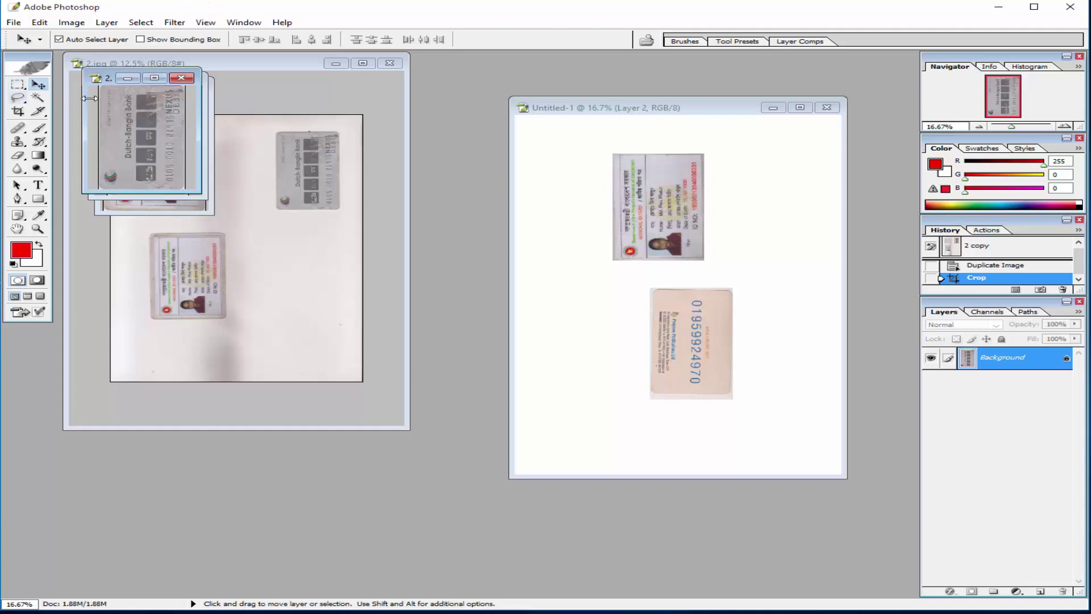
- Arrange the Dutch-Bangla, pink and ID card front windows beside the Untitled-1 A4 page
drag(108, 80, 478, 149)
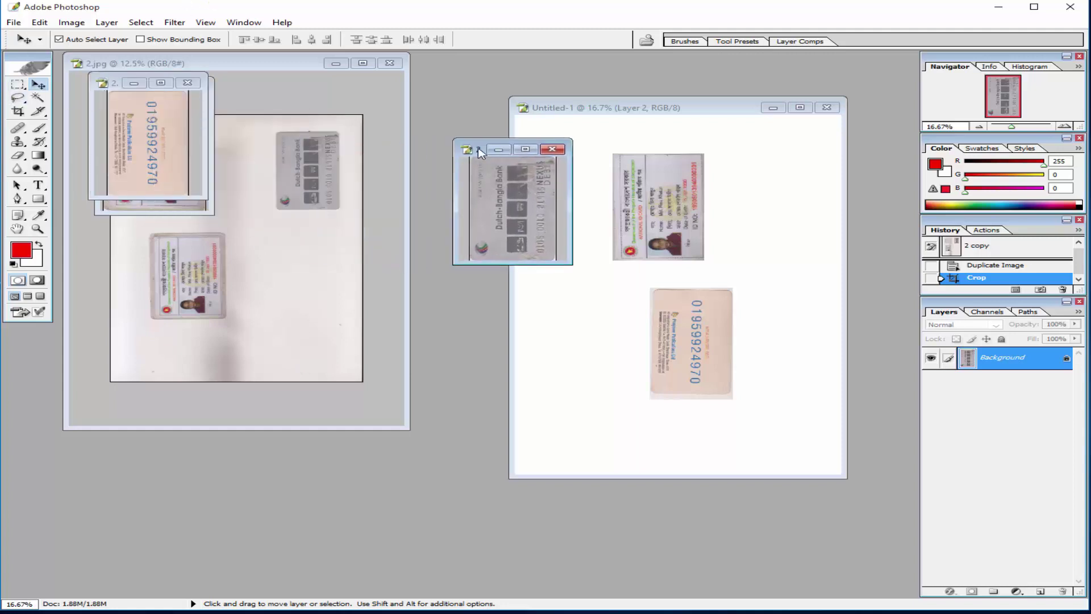
mouse_move(103, 89)
mouse_down()
mouse_move(275, 247)
mouse_move(416, 293)
mouse_move(432, 315)
mouse_up()
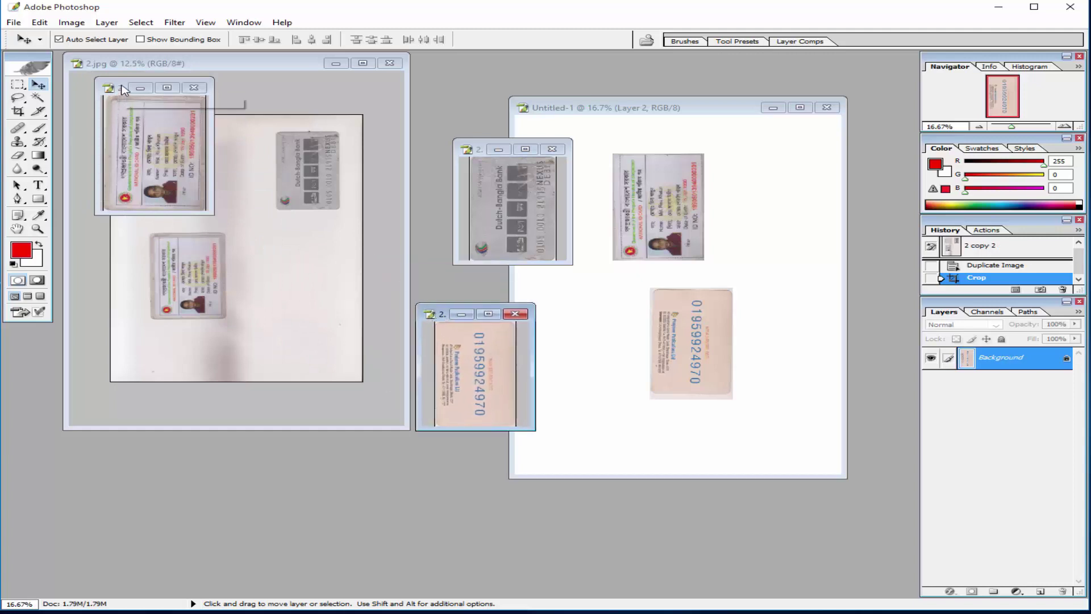
drag(117, 90, 578, 389)
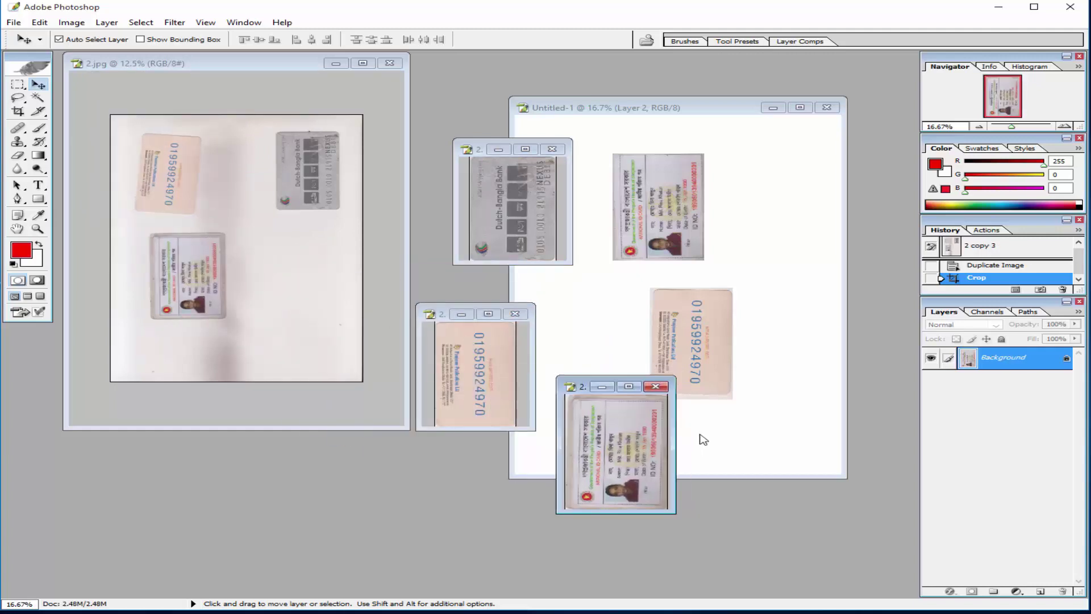
click(674, 257)
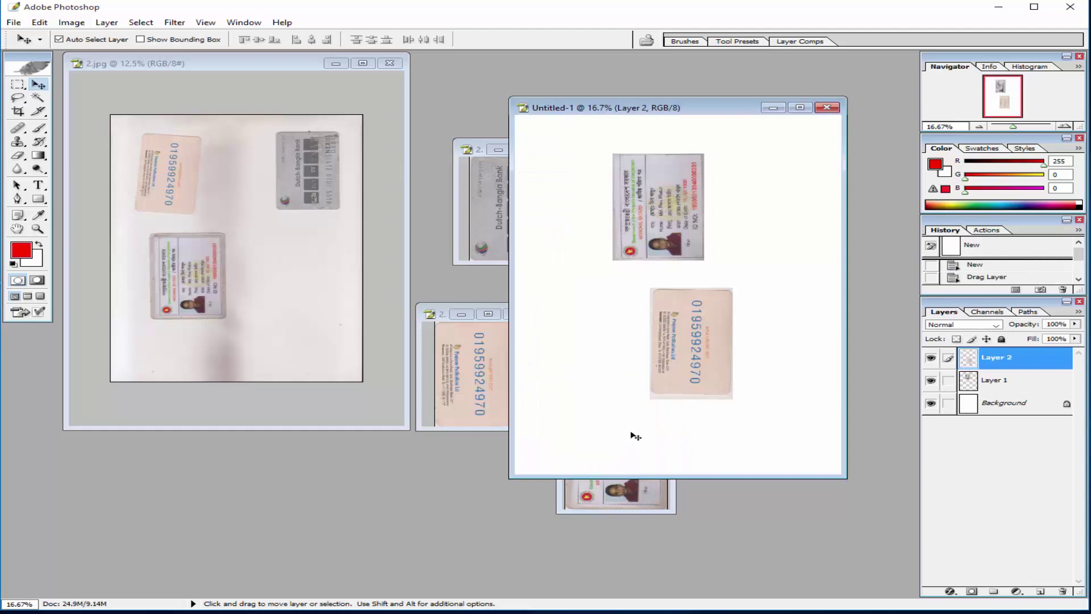
- Drag the cropped ID card front onto the A4 page as Layer 3, near the page bottom
click(625, 497)
mouse_move(631, 439)
mouse_down()
mouse_move(790, 315)
mouse_move(750, 209)
mouse_move(677, 211)
mouse_up()
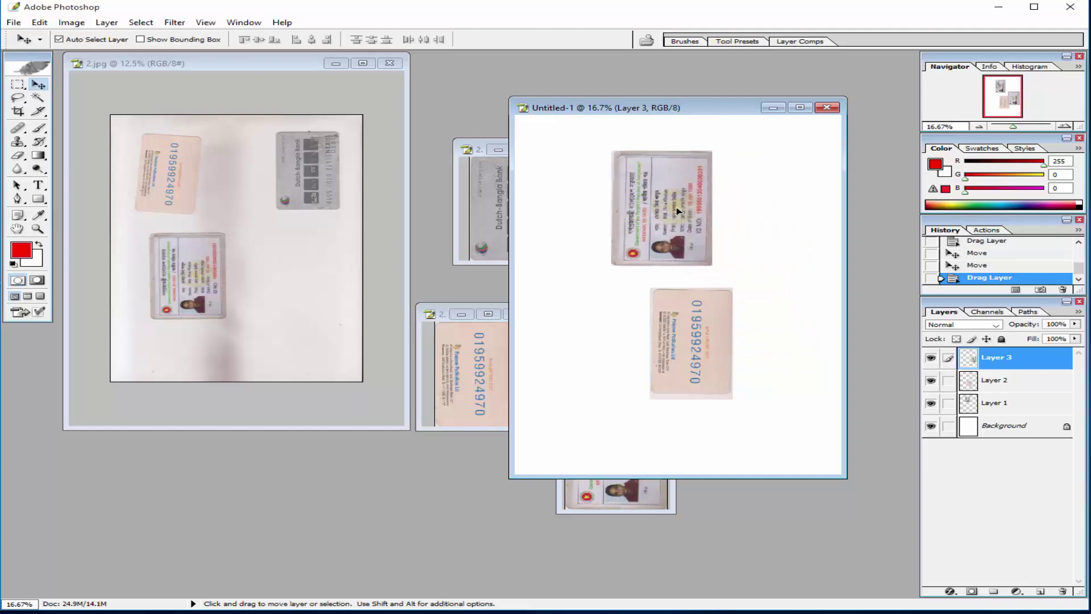
drag(581, 344, 677, 209)
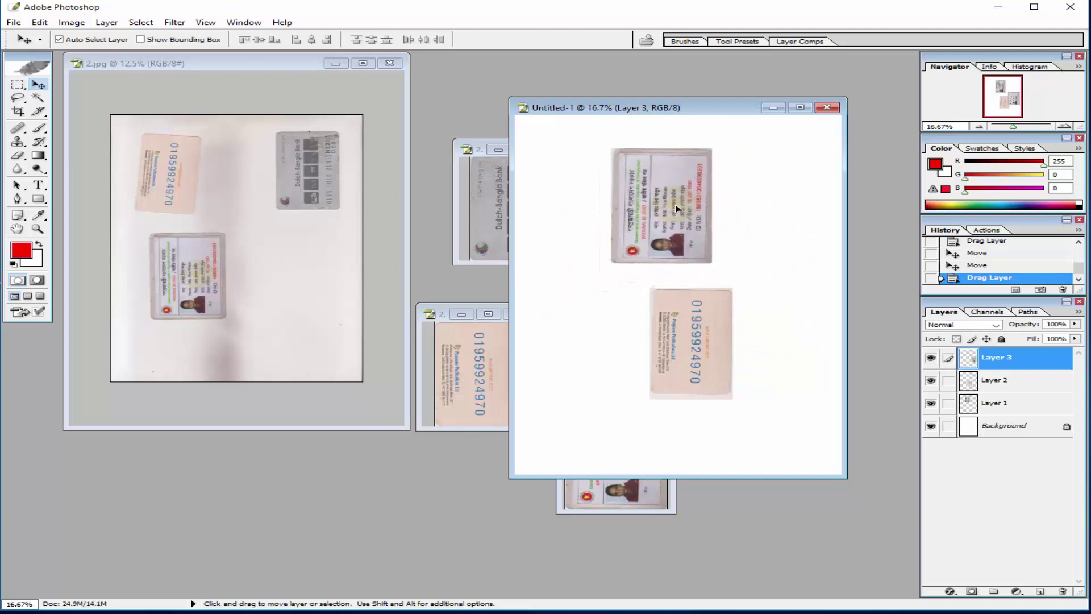
drag(677, 208, 675, 405)
click(228, 347)
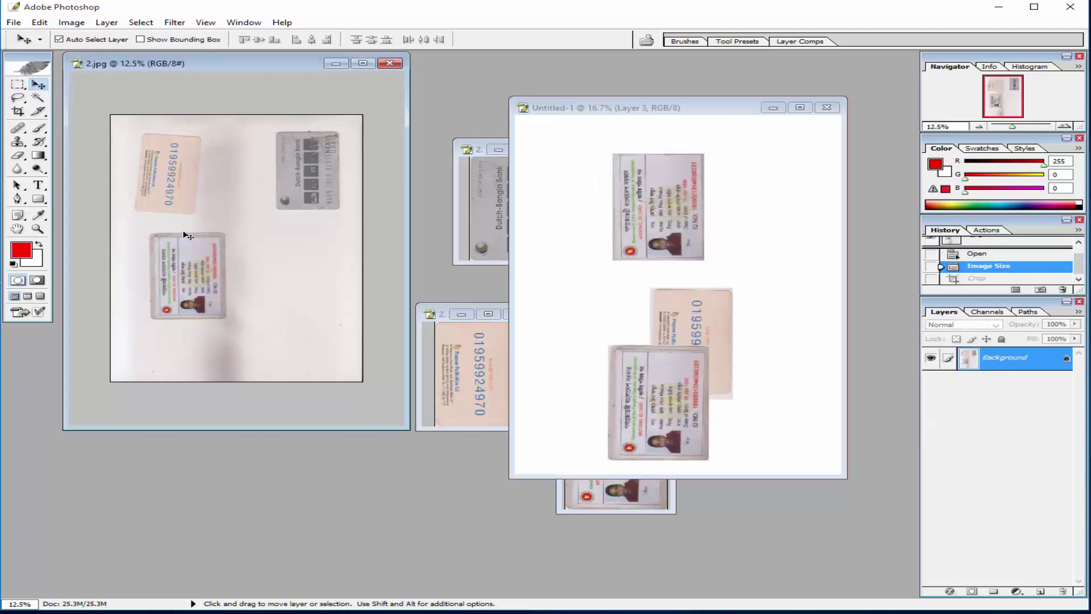
click(668, 422)
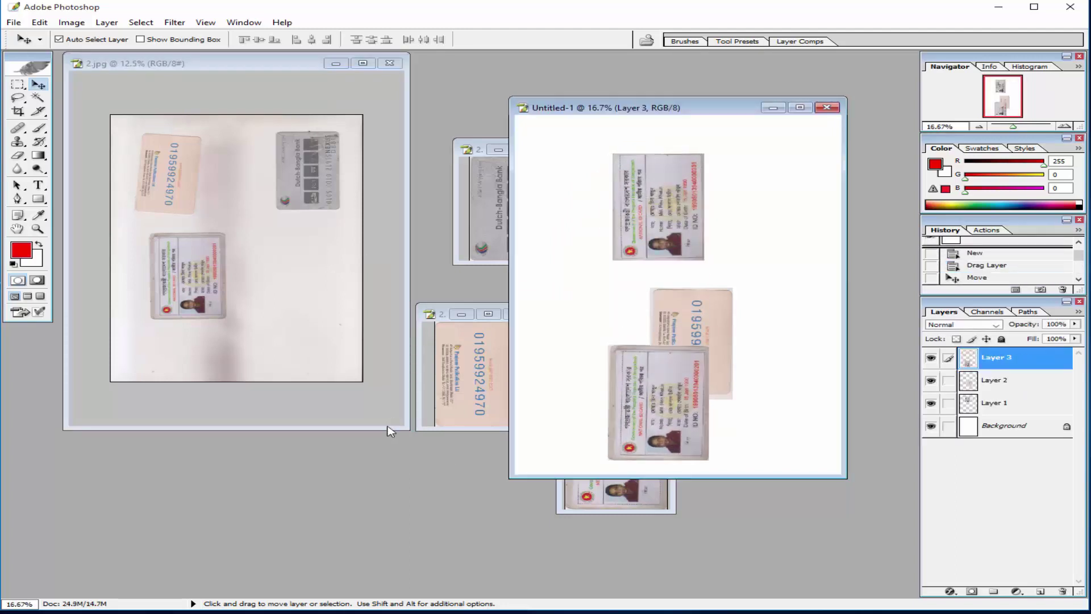
- Reposition Layer 3 up over the pink card, then cycle through the cropped card documents
click(727, 588)
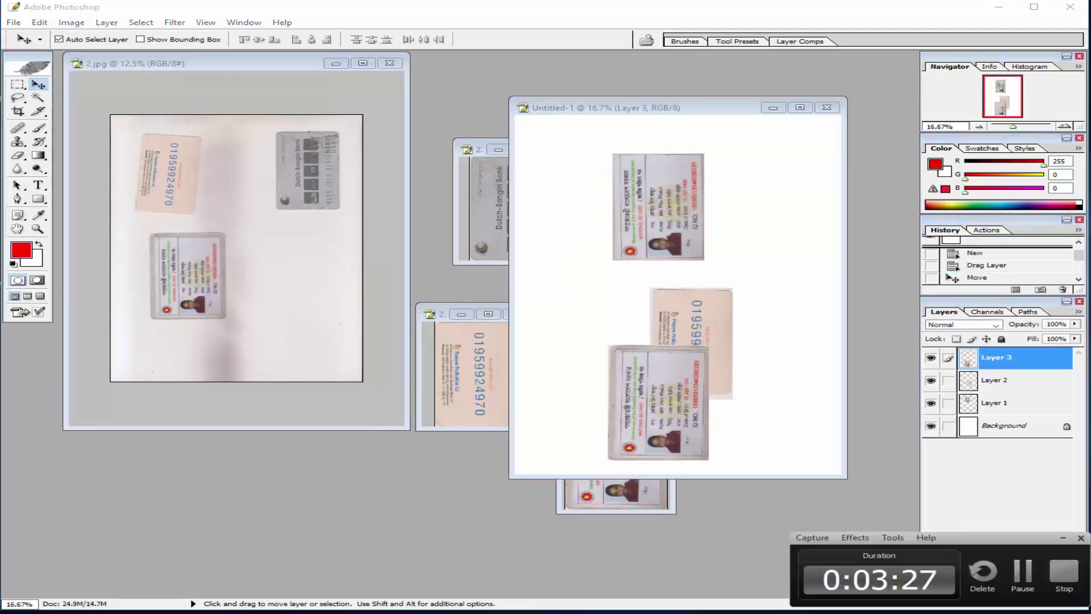
click(1065, 538)
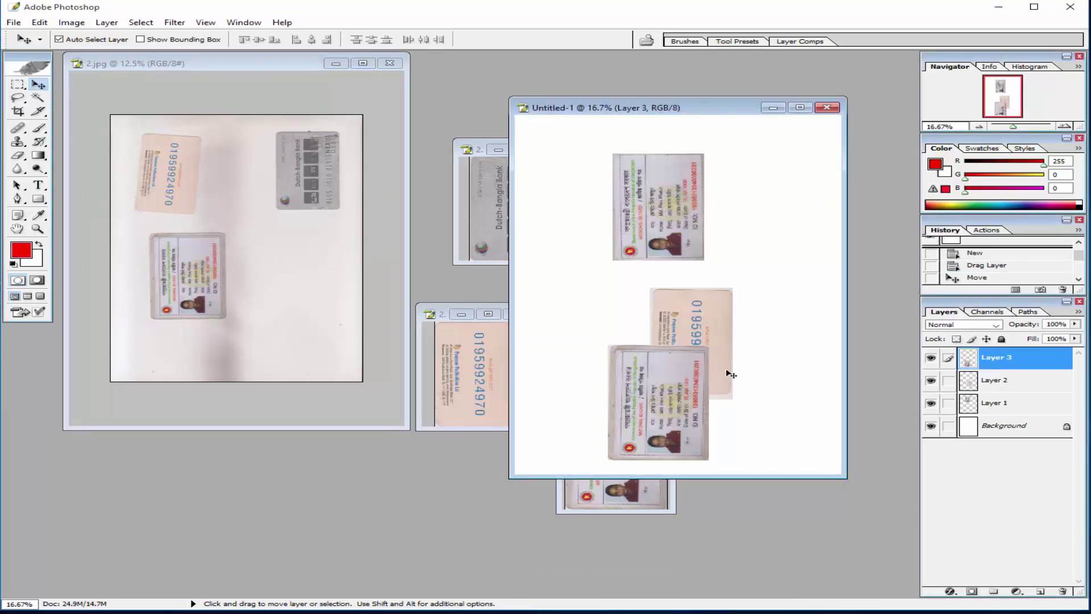
drag(708, 372, 806, 299)
click(481, 363)
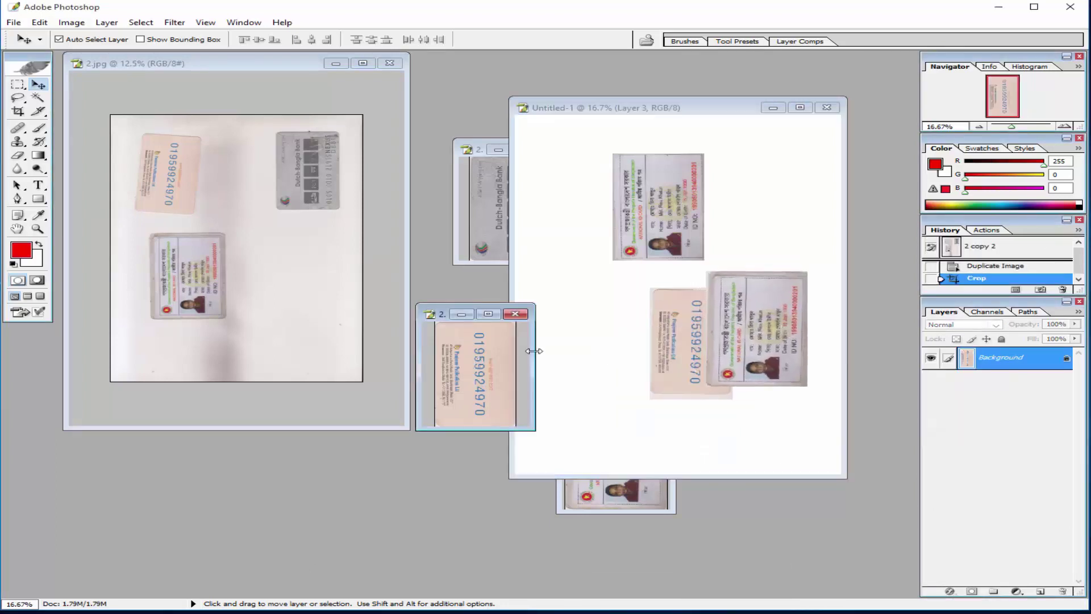
click(490, 245)
click(617, 507)
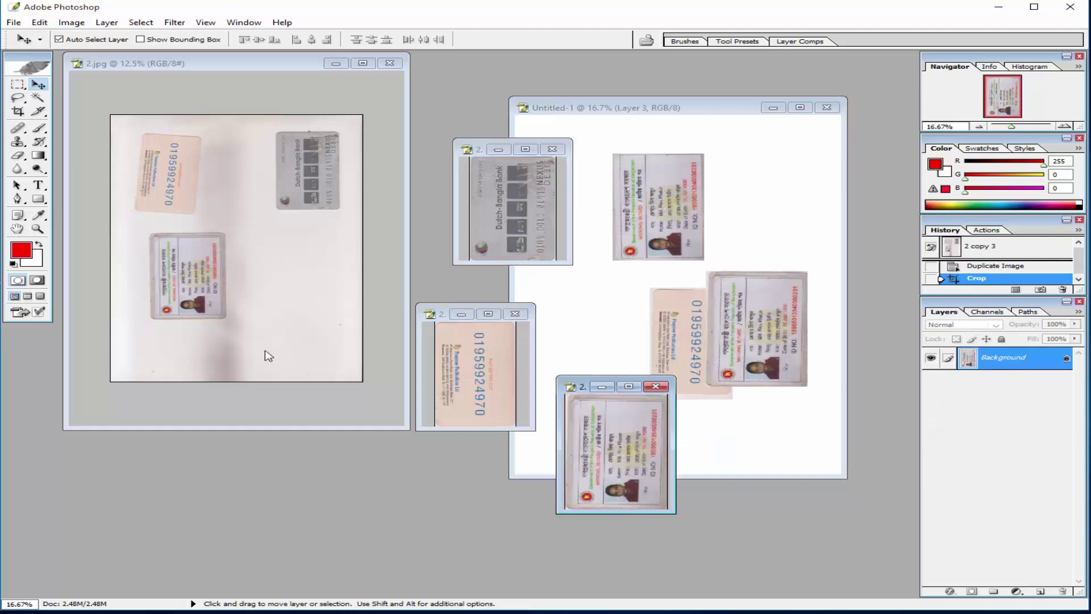
click(269, 356)
click(72, 23)
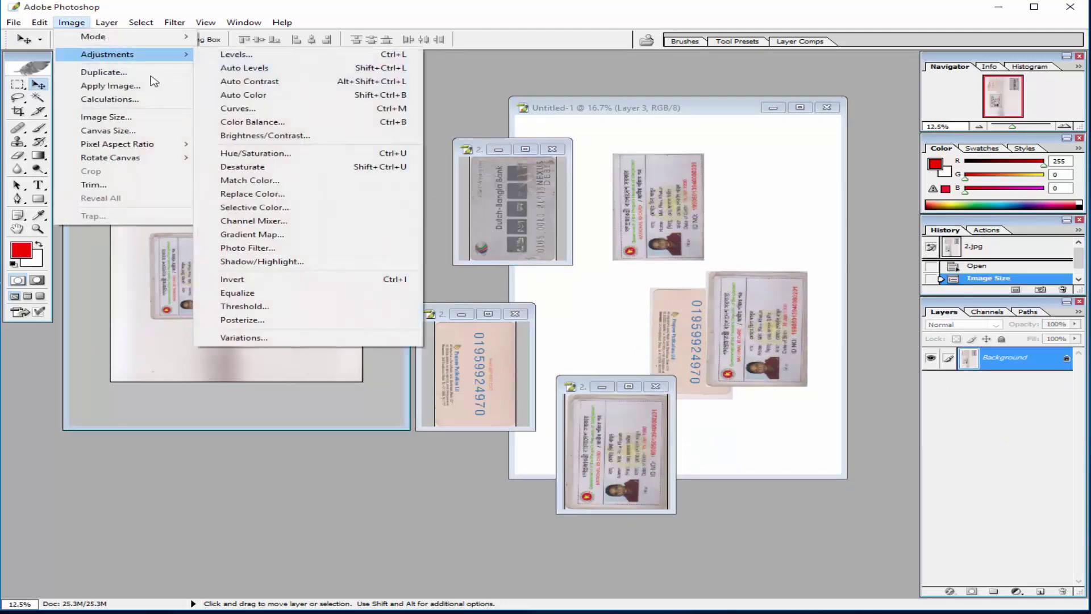
click(138, 122)
double_click(479, 349)
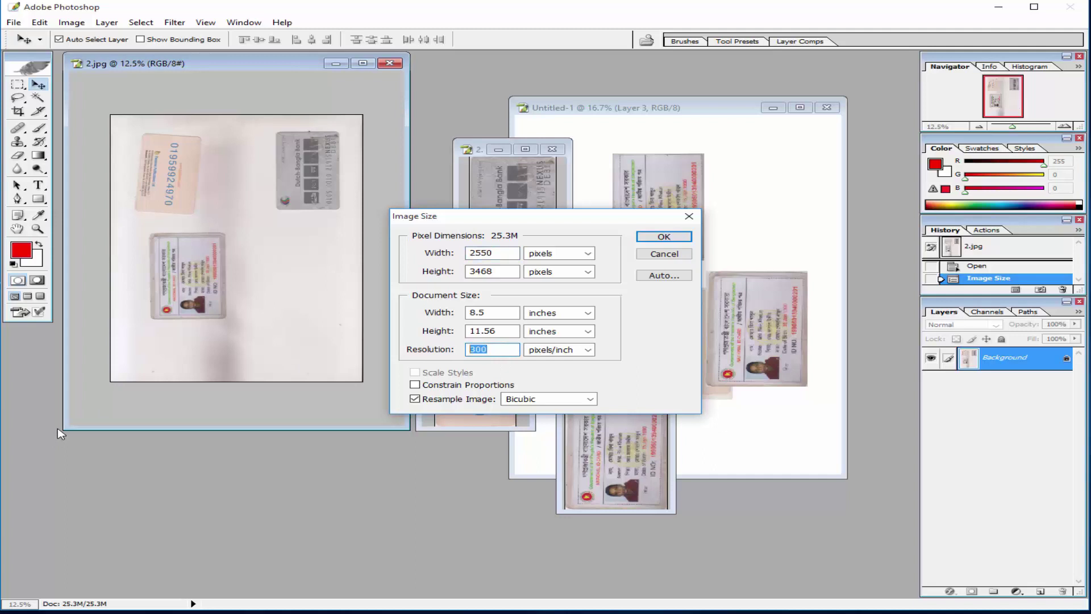
click(662, 254)
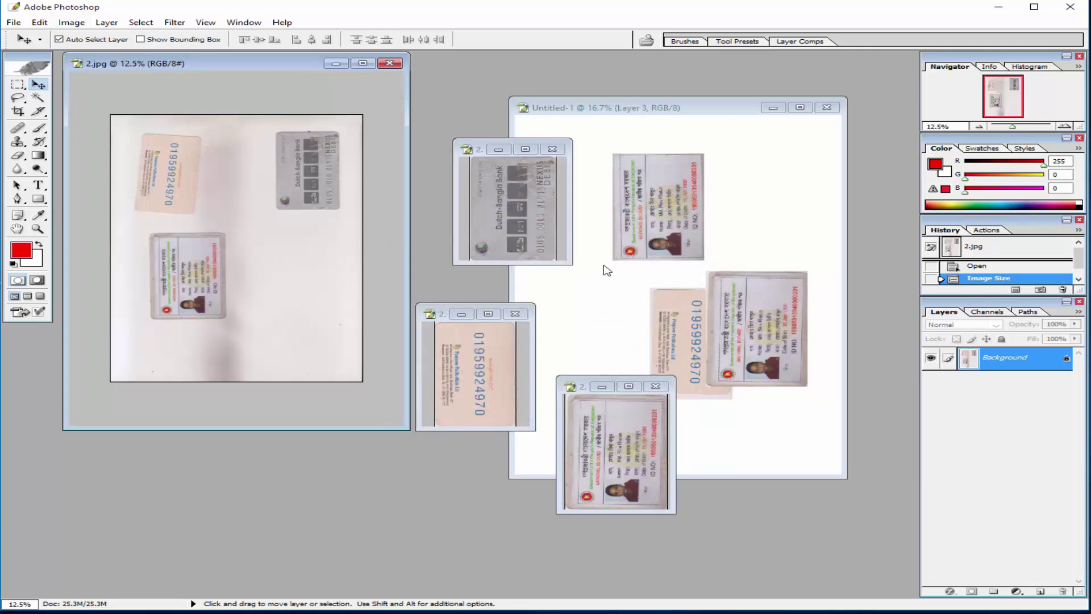
- Select Layer 2 on Untitled-1 and move the A4 page window aside
click(490, 371)
click(541, 236)
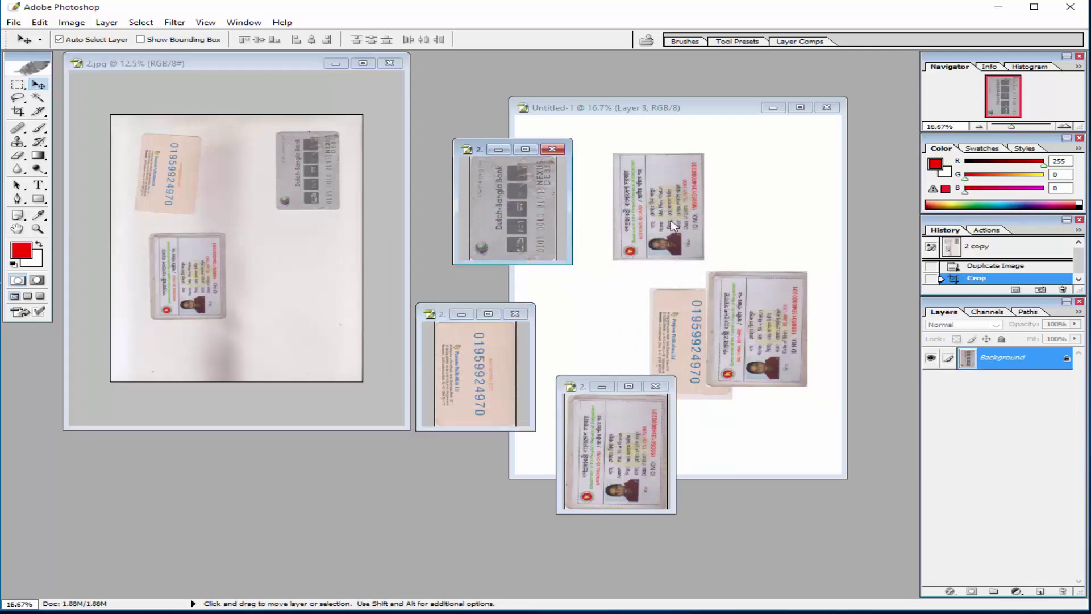
click(671, 227)
click(713, 329)
drag(642, 113, 833, 122)
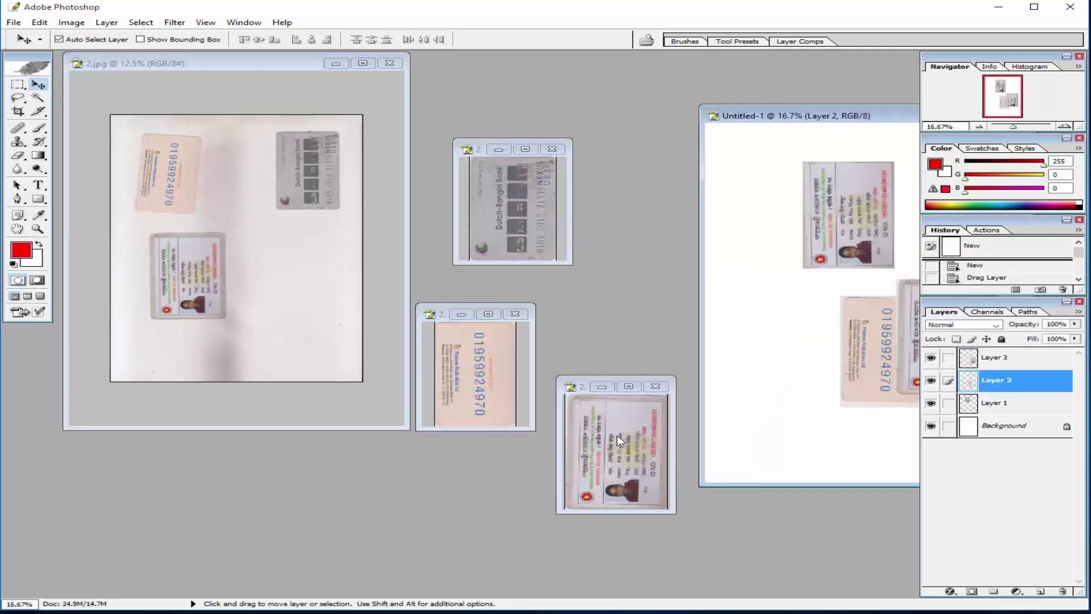
click(616, 443)
click(474, 370)
click(494, 250)
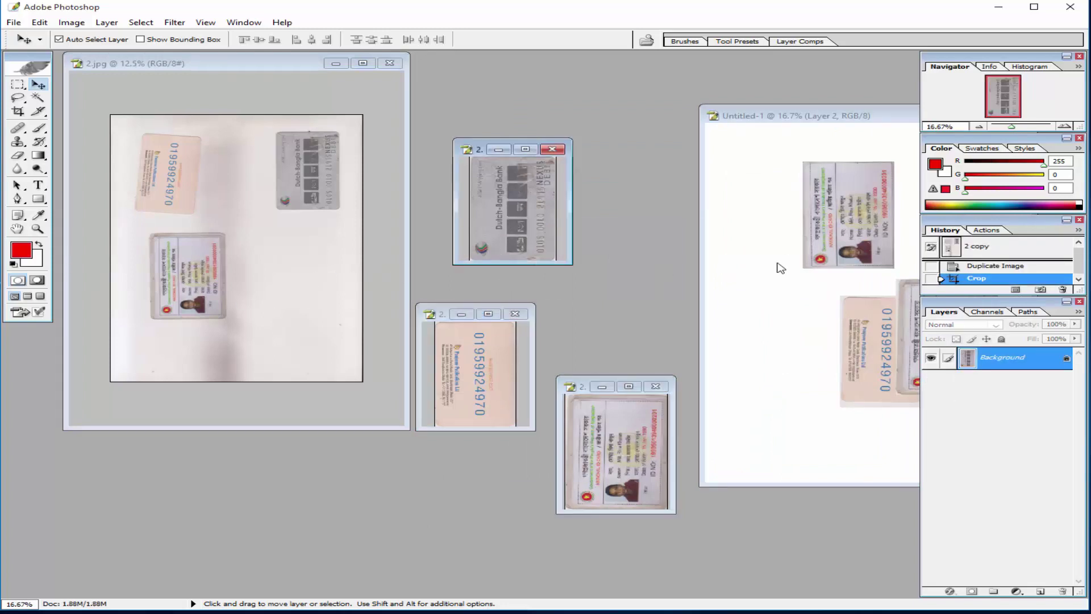
- Drag the pink card, Dutch-Bangla card and ID card front onto 2.jpg over their originals
click(479, 368)
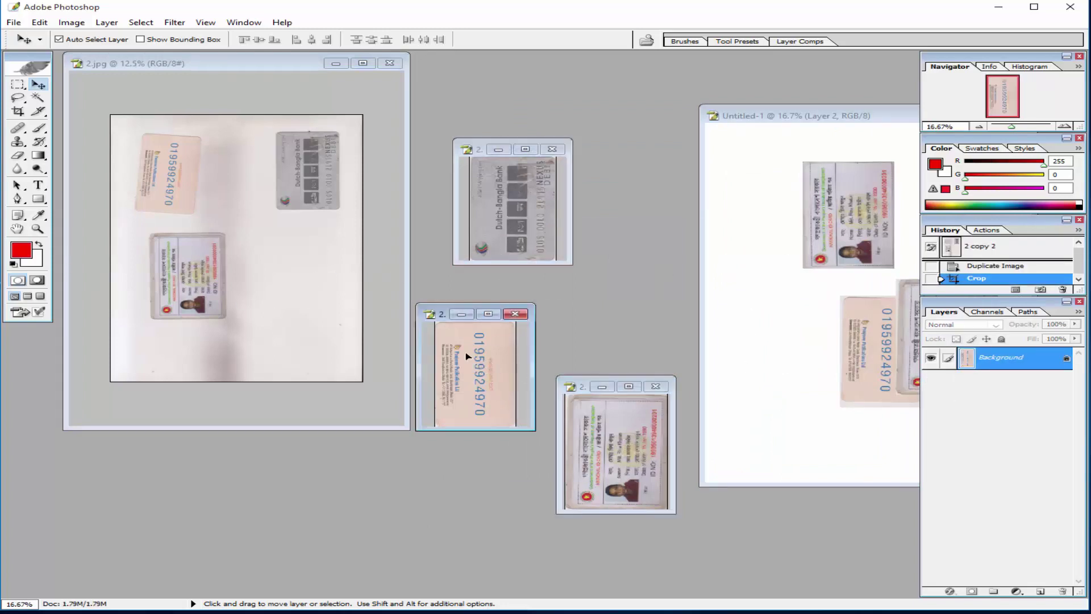
mouse_move(479, 368)
mouse_down()
mouse_move(260, 288)
mouse_move(195, 183)
mouse_up()
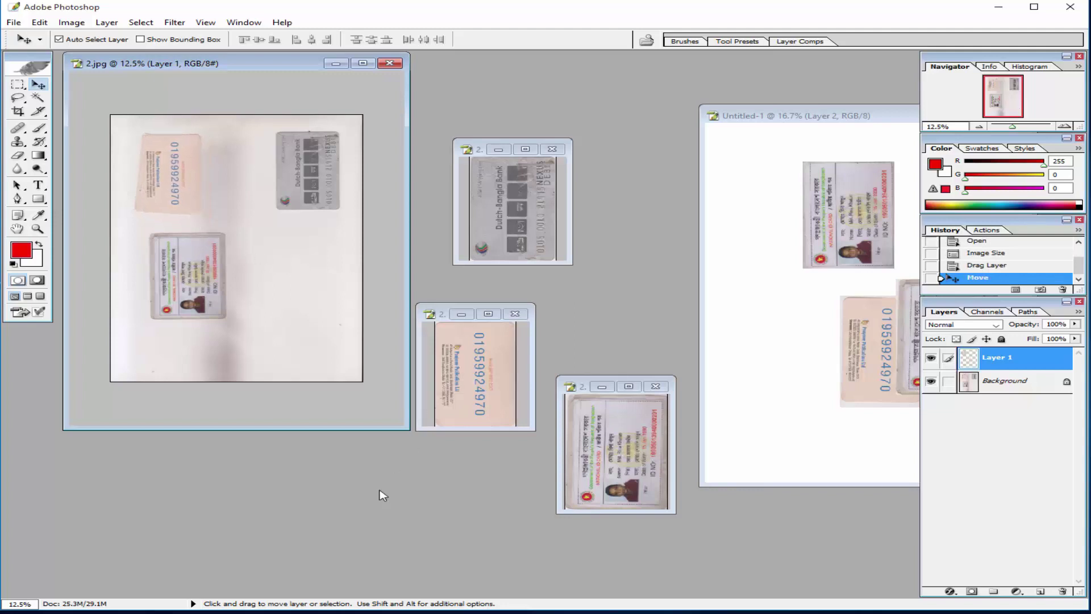
click(527, 211)
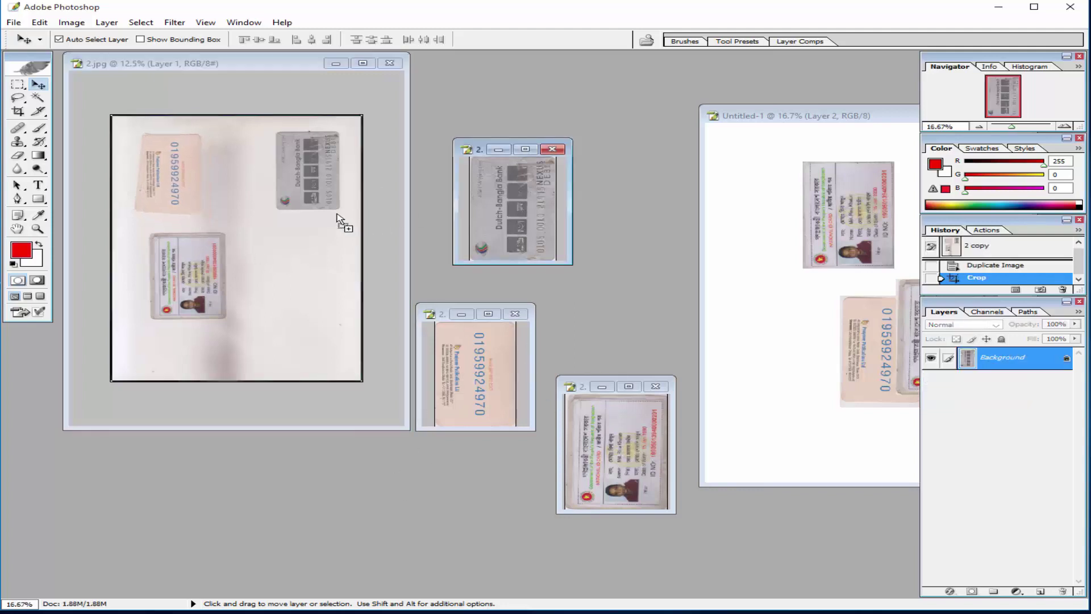
mouse_move(527, 211)
mouse_down()
mouse_move(341, 220)
mouse_move(309, 173)
mouse_up()
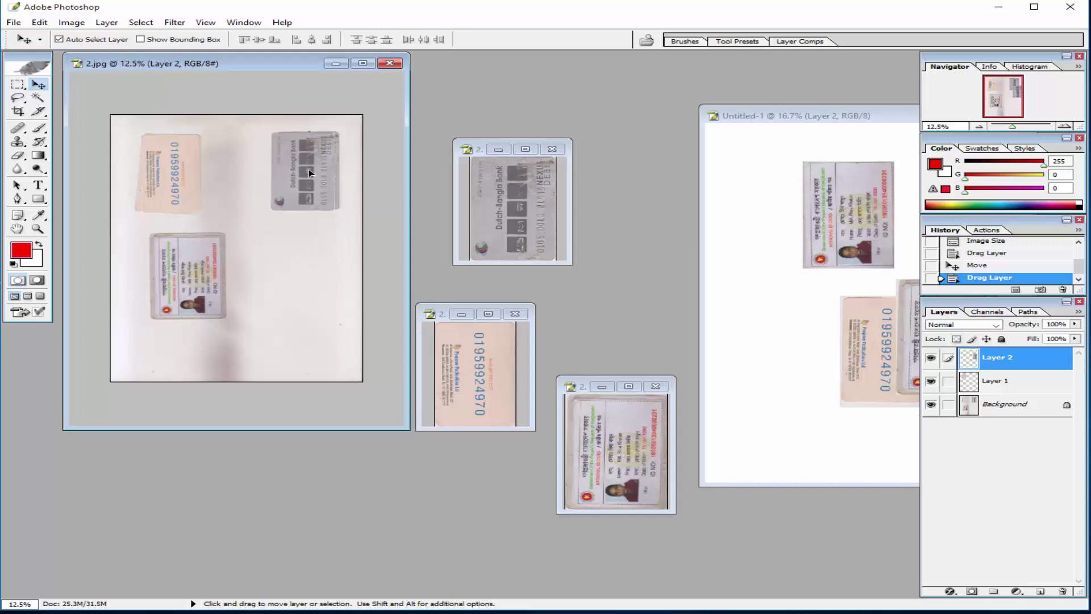
mouse_move(605, 469)
mouse_down()
mouse_move(182, 344)
mouse_move(179, 287)
mouse_up()
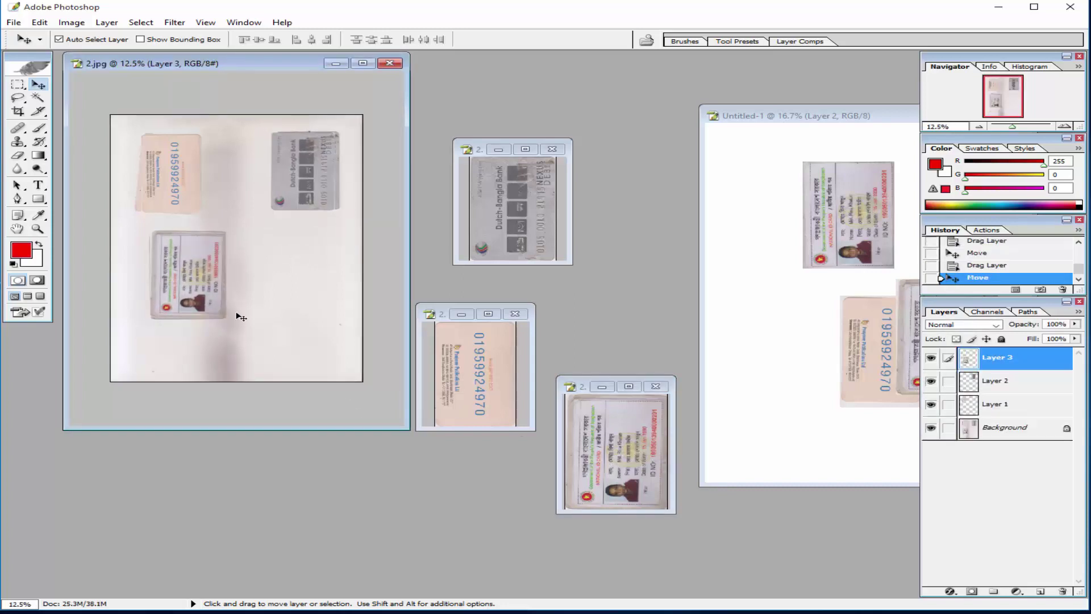